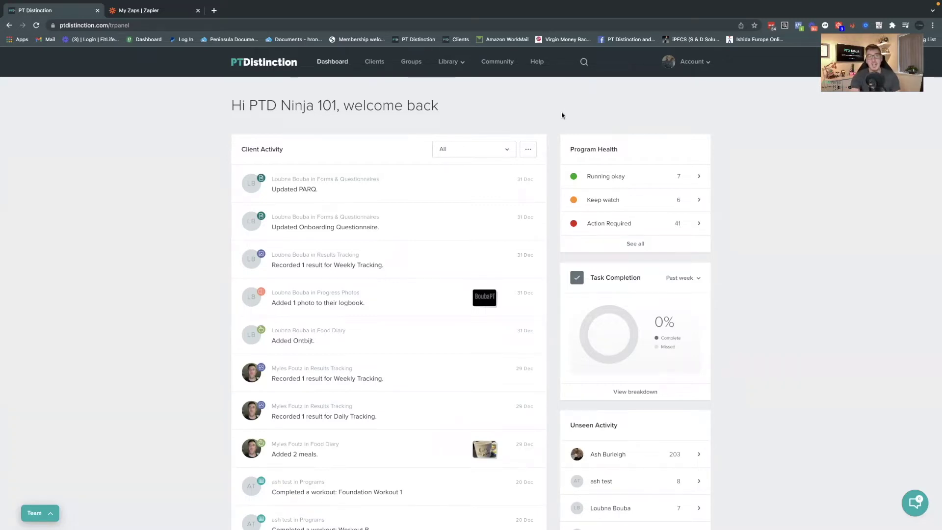
Open the account's Pre-Made Packages and edit the 5.0 Membership package
click(692, 61)
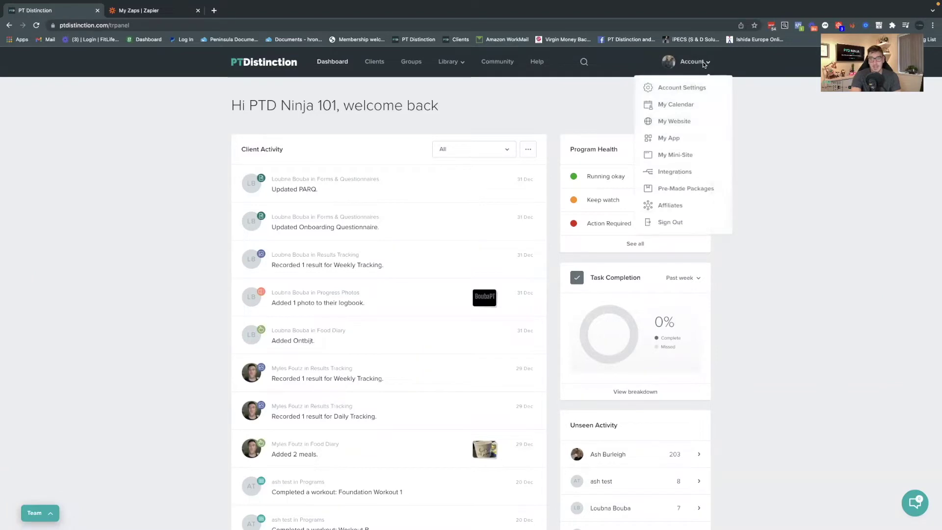
click(683, 190)
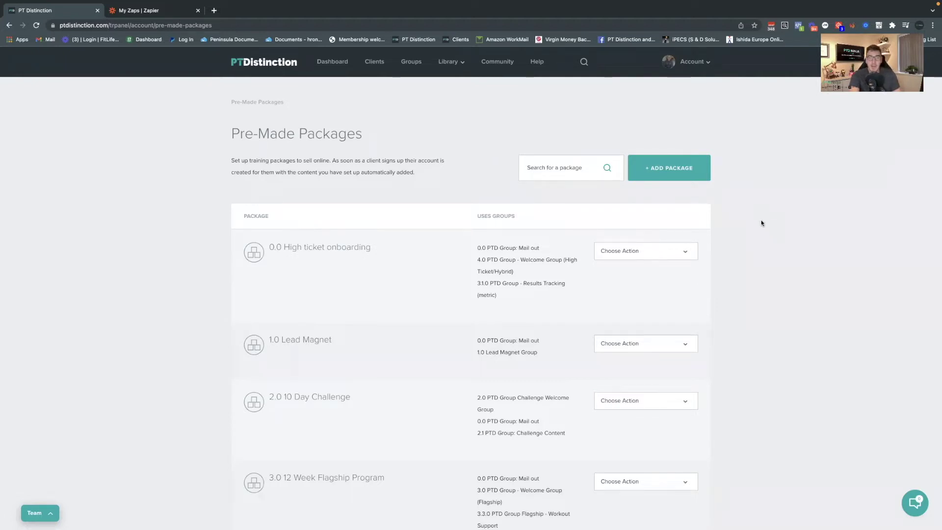
scroll(761, 221, down, 8)
scroll(760, 221, down, 4)
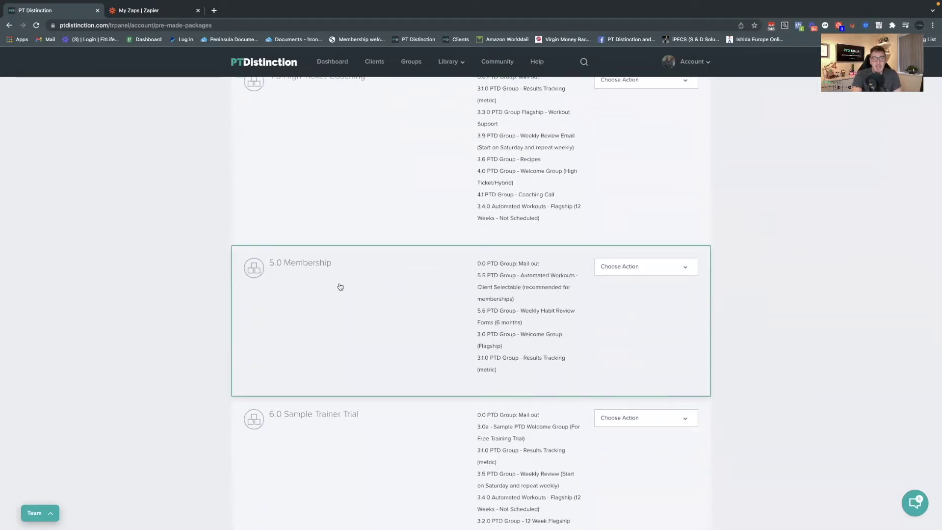
click(621, 269)
click(619, 277)
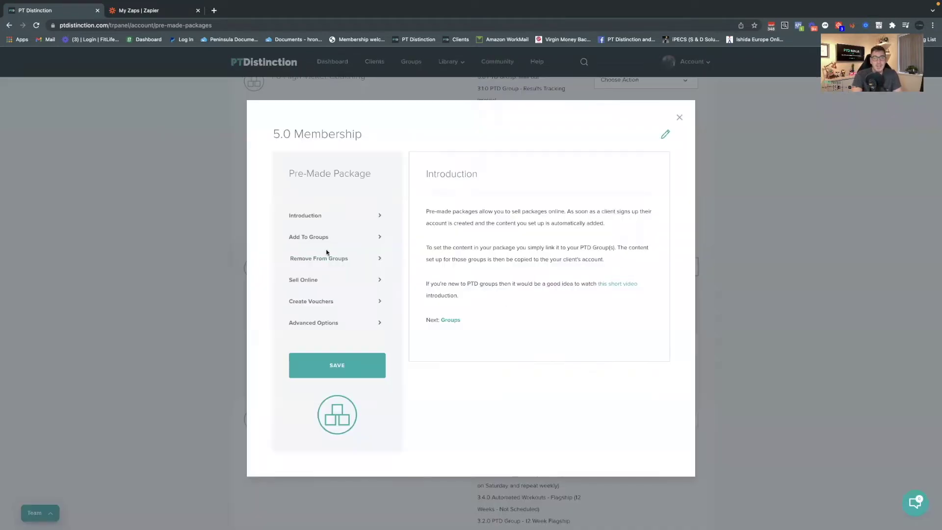
Compare the package's Sell Online methods: with a sign-up form, no payment and using PayPal buttons
click(314, 279)
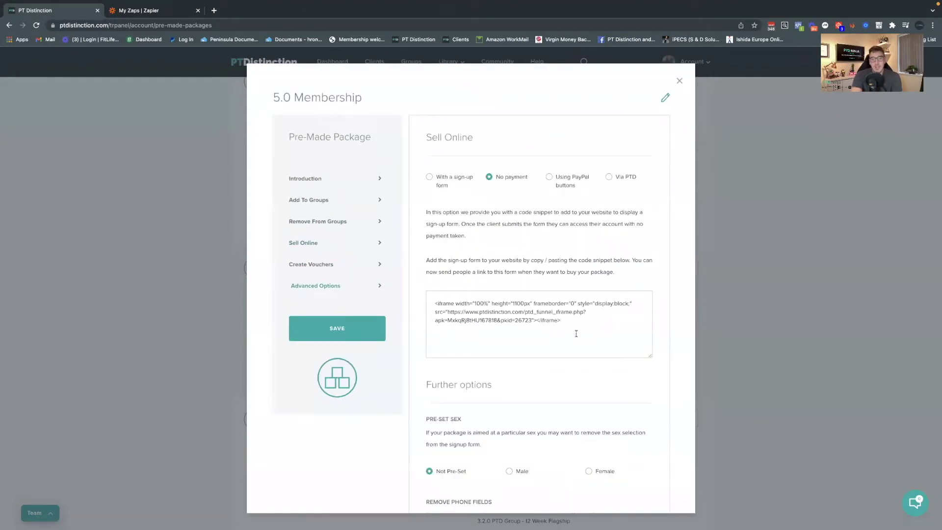
click(441, 181)
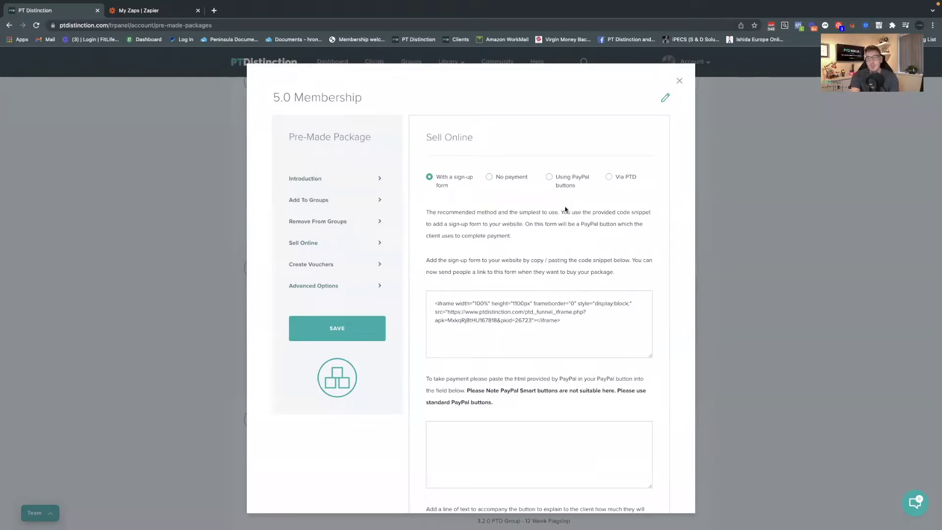
click(565, 184)
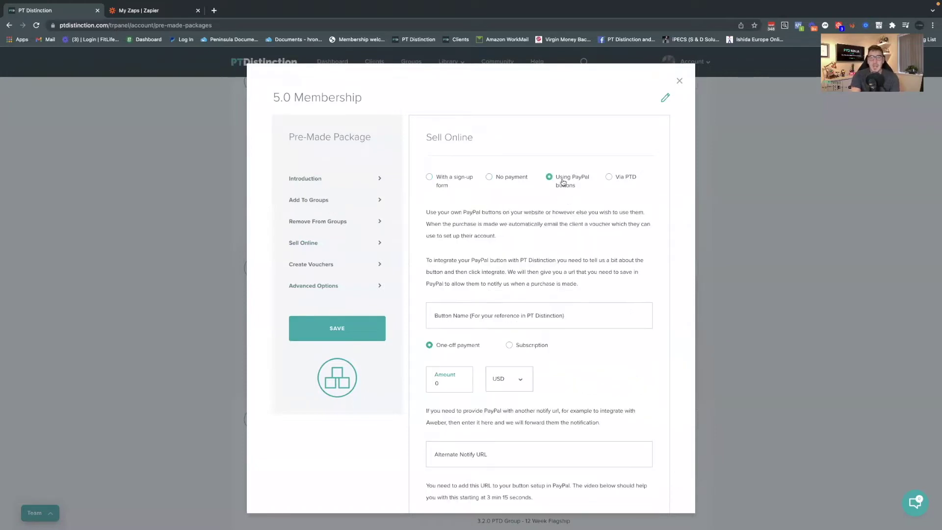
click(455, 179)
click(489, 178)
Choose selling with a sign-up form and review its code snippet and PayPal button HTML field
click(429, 178)
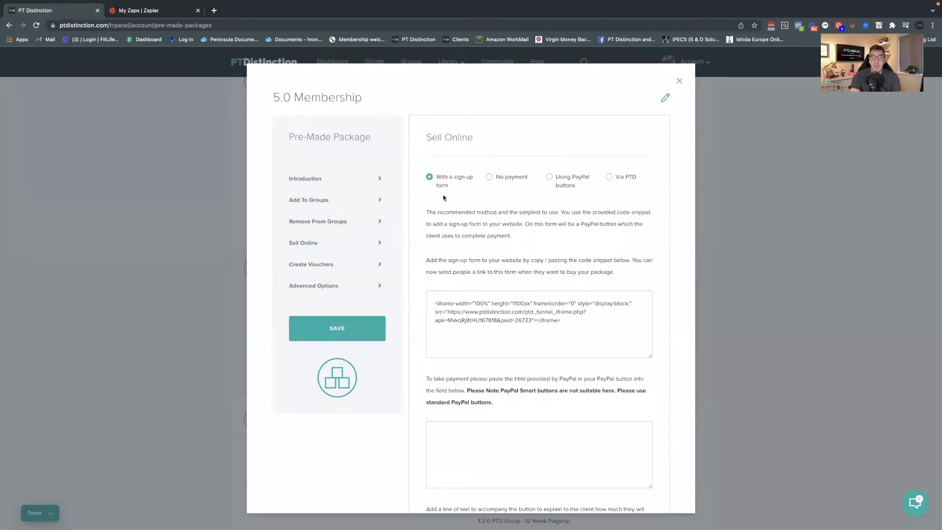
scroll(455, 195, down, 2)
click(462, 326)
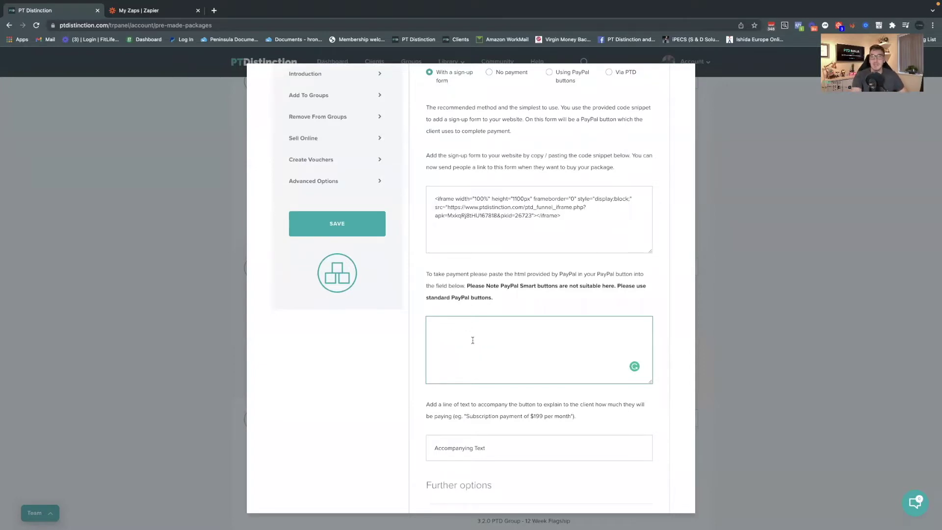
scroll(447, 251, up, 3)
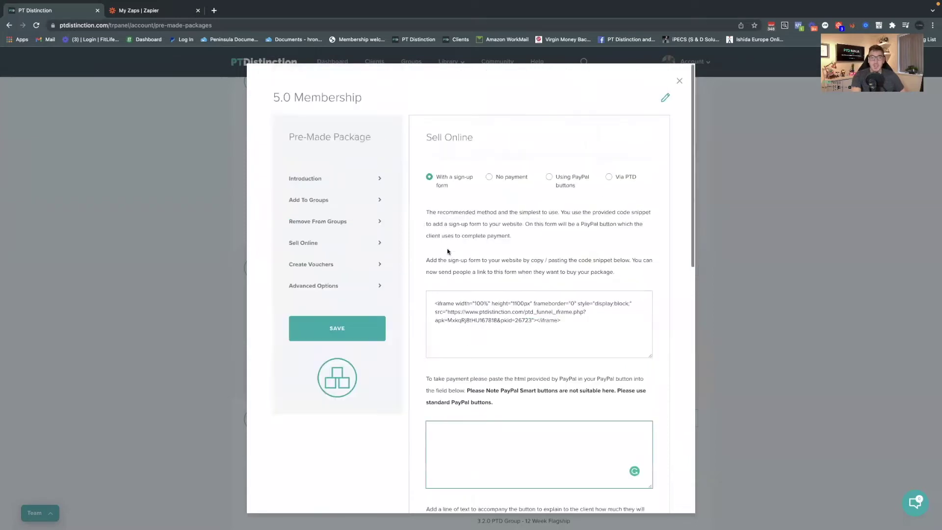
In the package's Advanced Options, set the access extension on subscription payment to 1 month
click(338, 285)
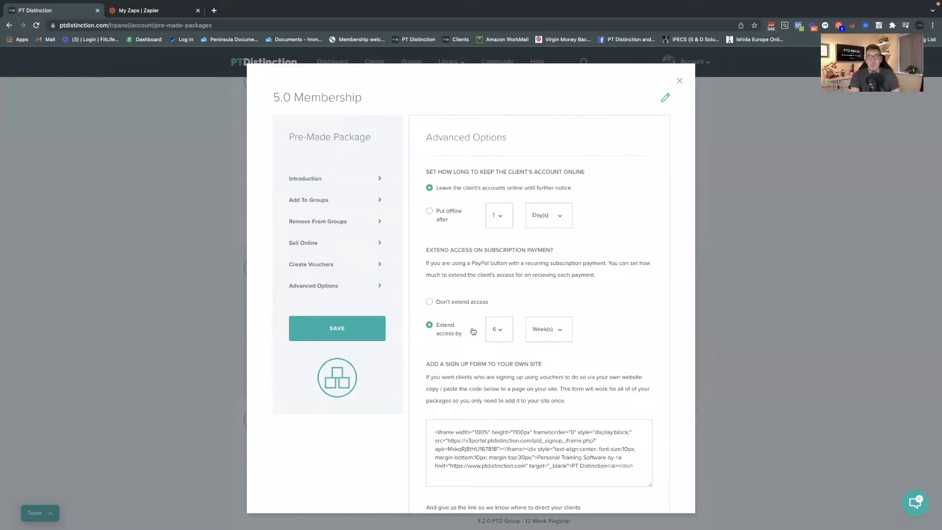
click(543, 330)
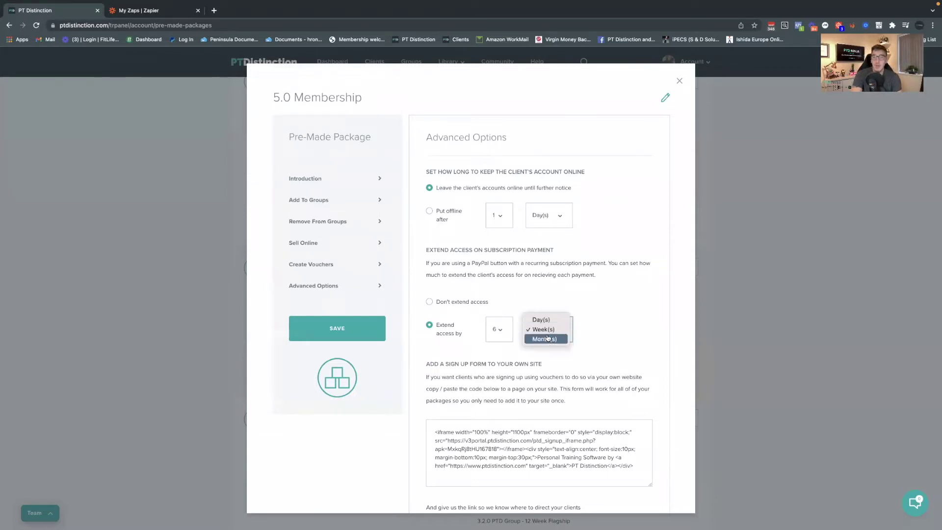
click(507, 336)
click(499, 280)
Set the access extension on subscription payment to 6 weeks
click(500, 329)
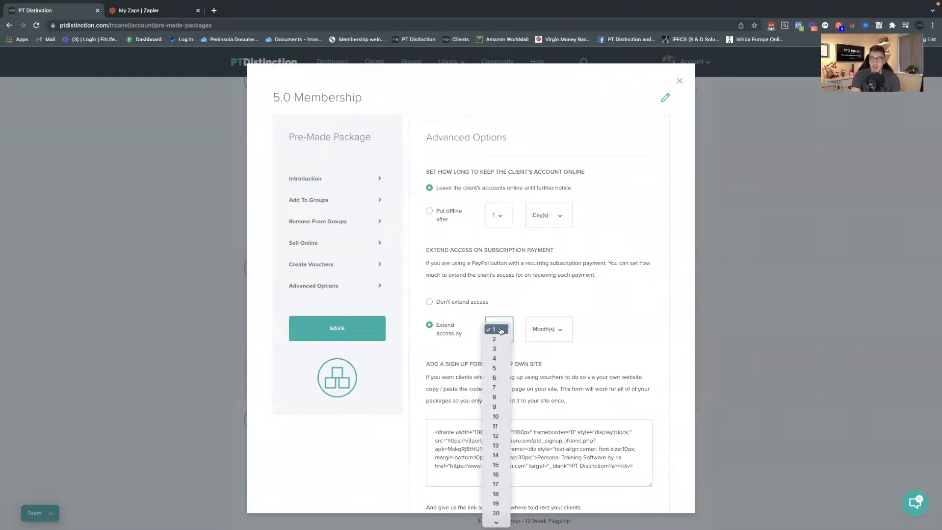
key(Down)
key(Down)
key(Down)
key(Down)
key(Down)
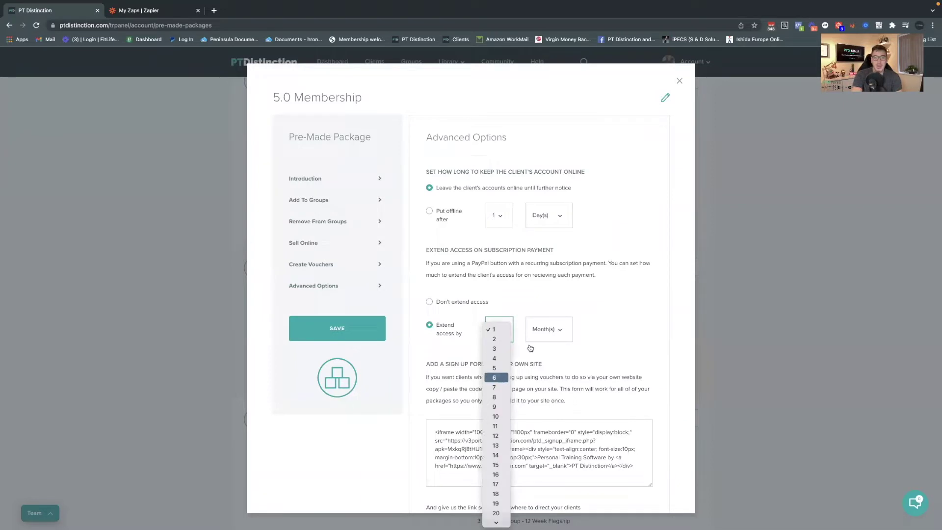
key(Return)
click(543, 329)
click(544, 325)
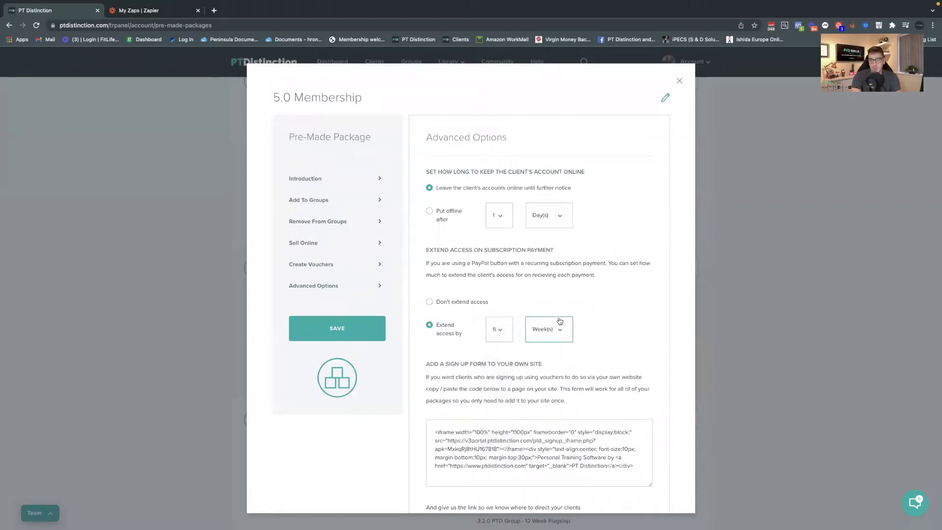
Read the explanation of extending access on recurring PayPal subscription payments and close the package without saving
drag(427, 249, 565, 254)
click(472, 264)
drag(473, 263, 607, 264)
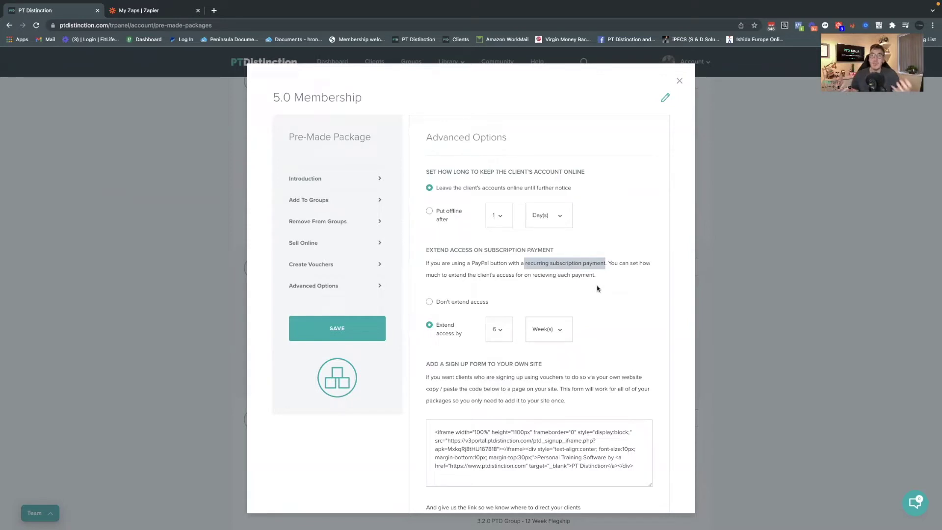
click(596, 288)
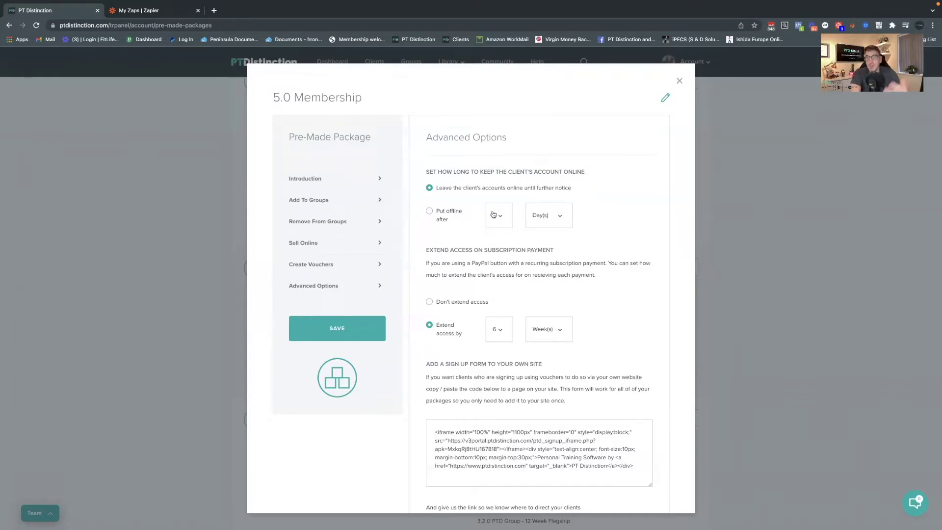
click(679, 82)
scroll(572, 172, up, 7)
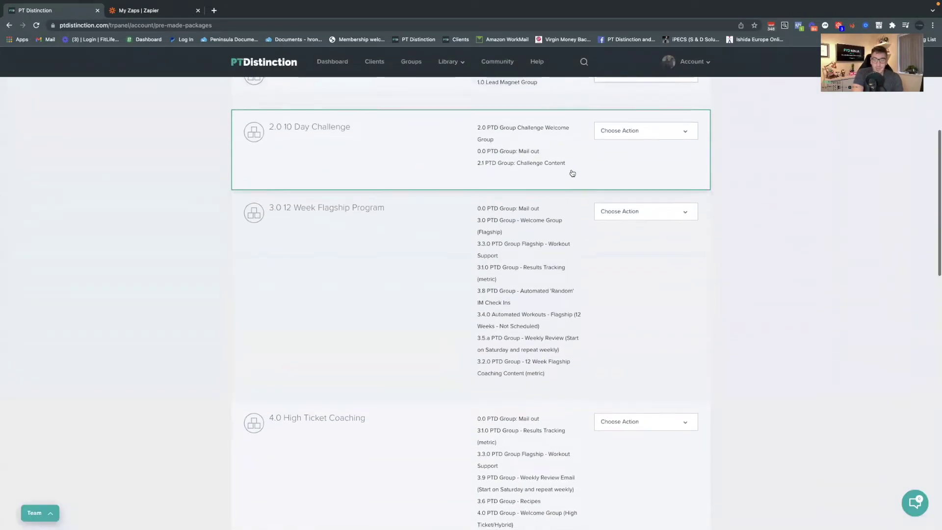
scroll(572, 172, up, 3)
scroll(564, 177, down, 6)
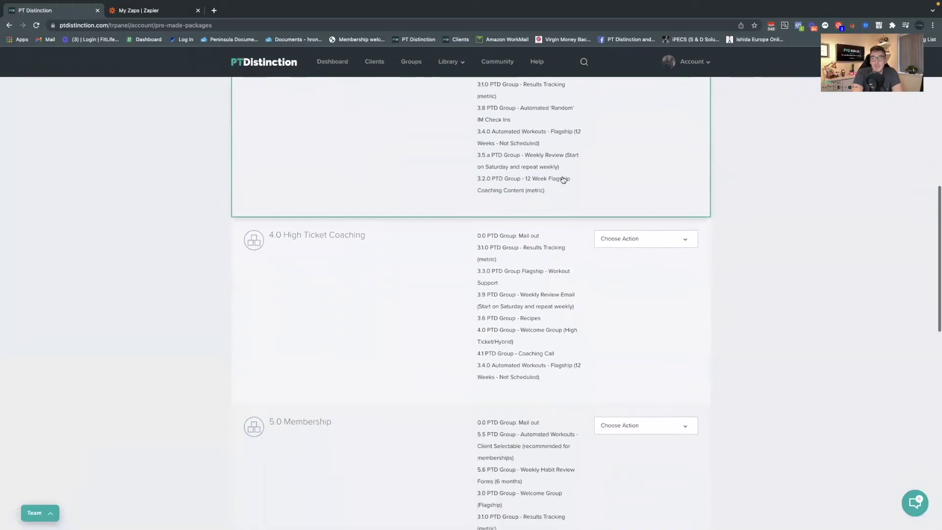
scroll(559, 180, down, 5)
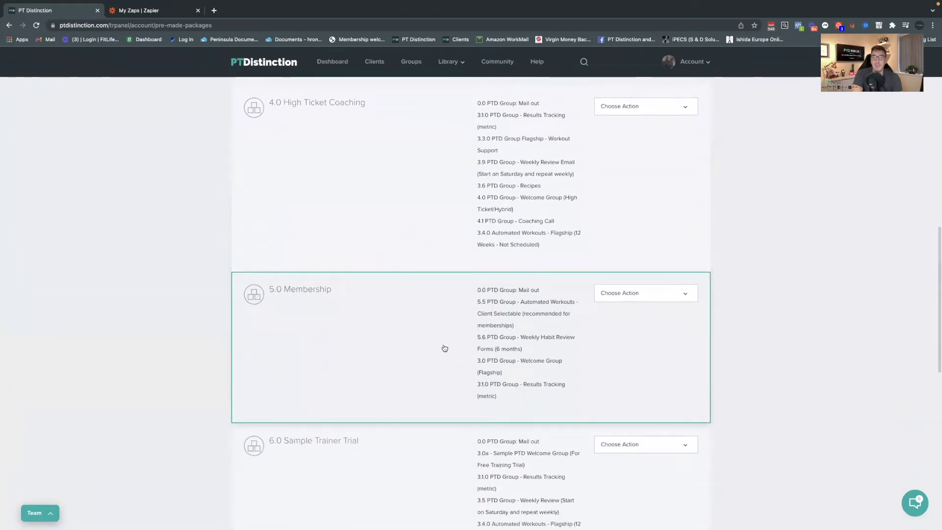
Switch to Zapier and create a new Zap
click(150, 13)
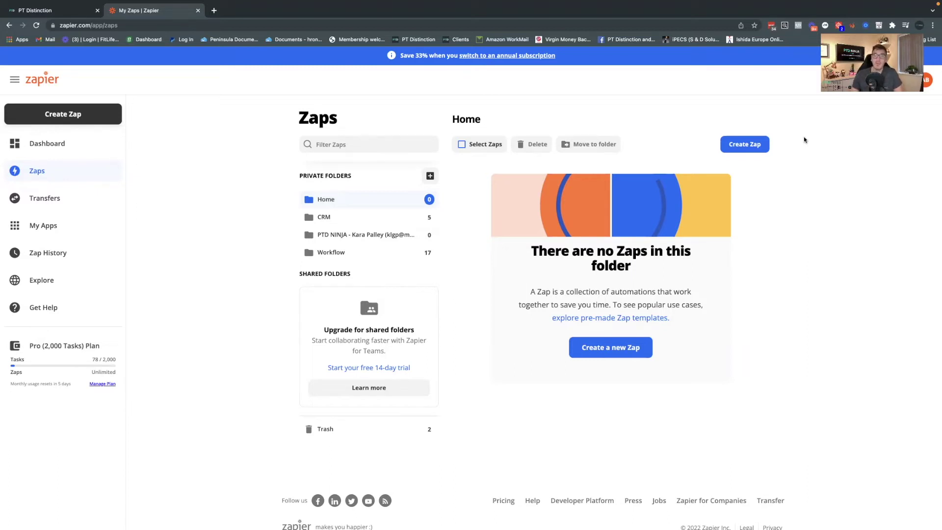
click(745, 147)
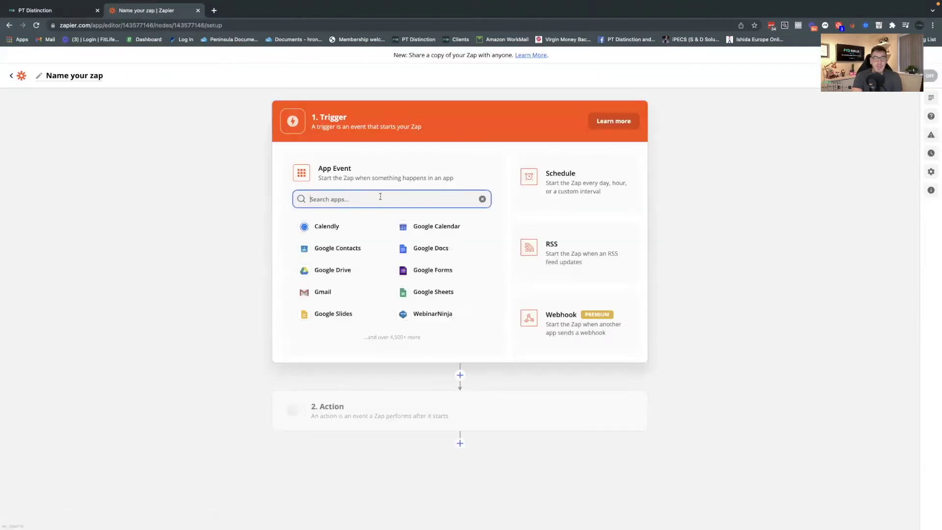
Search the trigger apps for Kartra, Stripe and Thrive
text(KART)
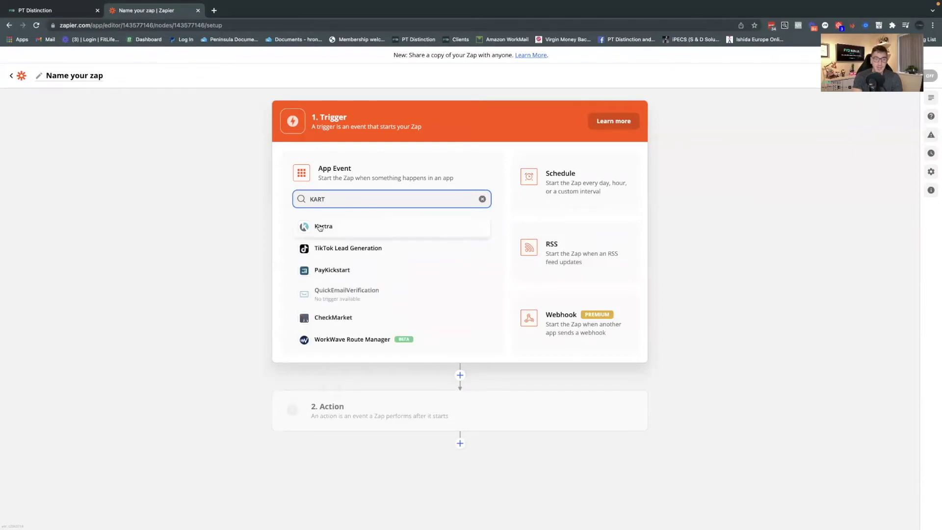
key(BackSpace)
key(BackSpace)
key(BackSpace)
key(BackSpace)
text(STIP)
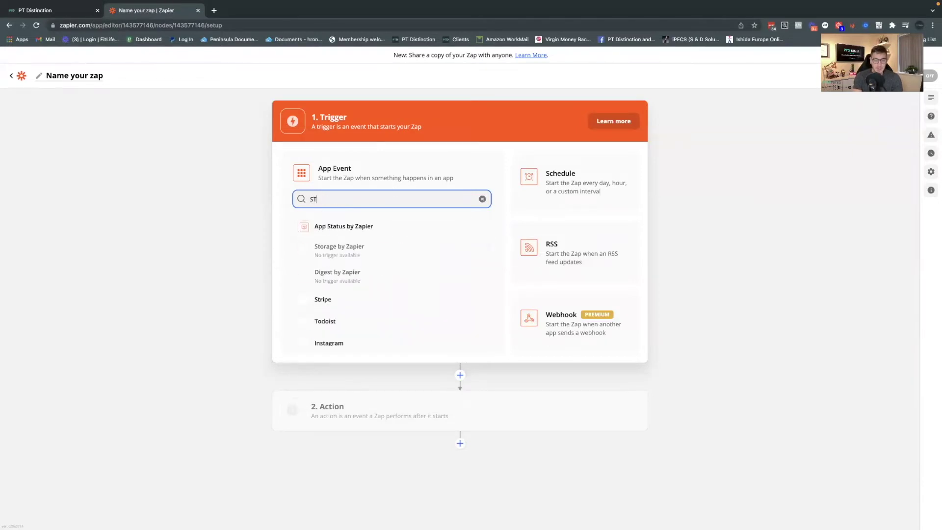
key(BackSpace)
key(BackSpace)
key(BackSpace)
key(BackSpace)
text(THI)
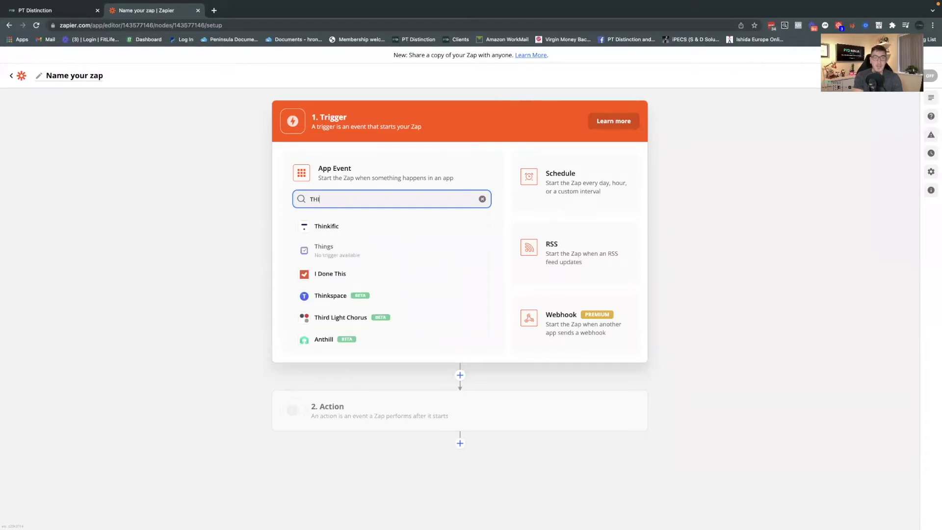
key(BackSpace)
text(RIVE)
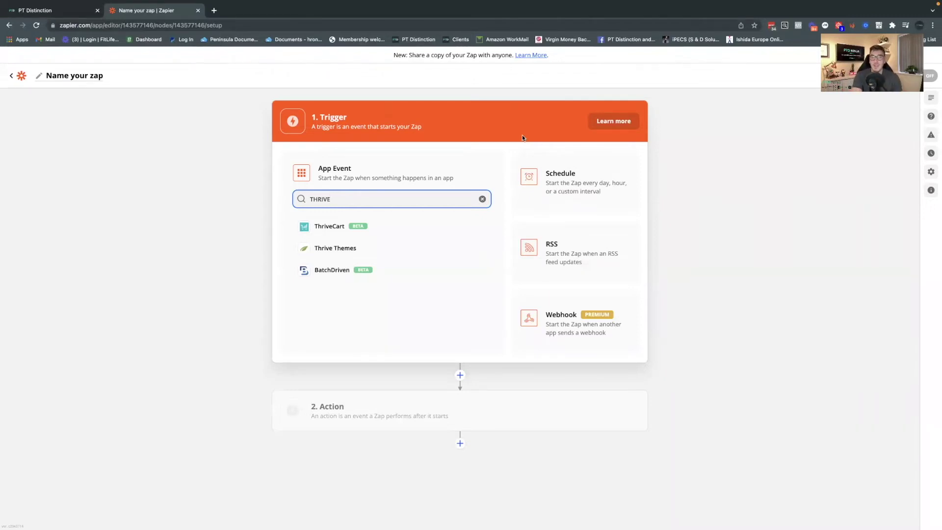
Search the trigger apps for Kartra and choose it as the Zap's trigger app
click(482, 199)
text(KARTRA)
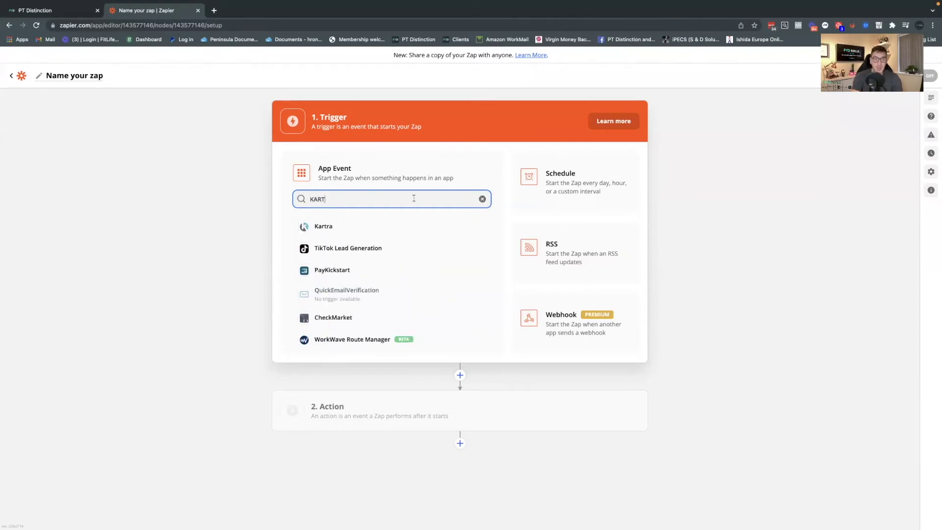
click(322, 223)
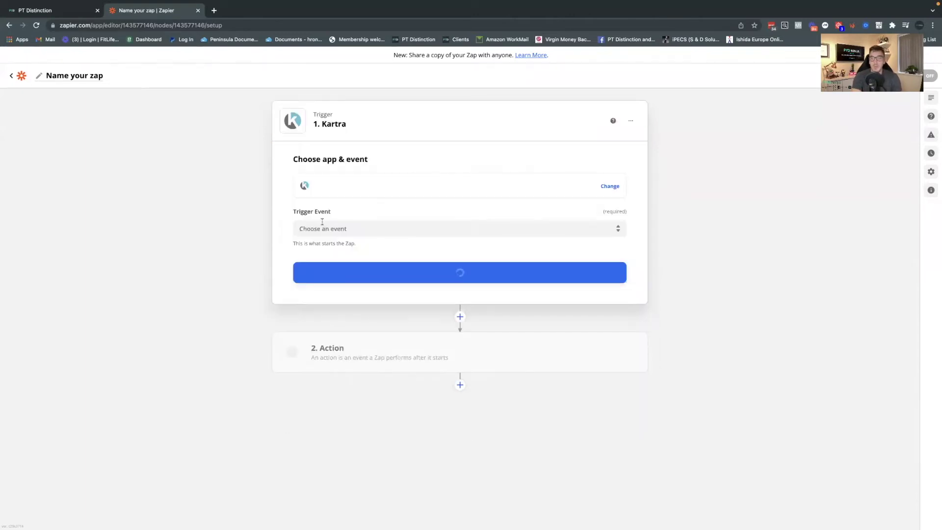
Examine the available Kartra trigger events, including the lead, membership, purchase, refund and subscription cancellation events
click(415, 231)
scroll(392, 281, down, 10)
scroll(404, 290, down, 2)
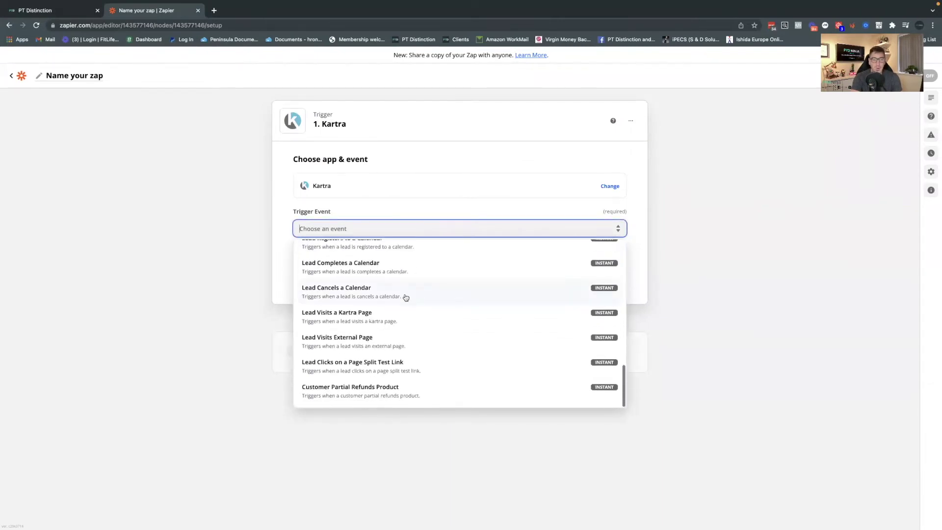
scroll(412, 313, up, 3)
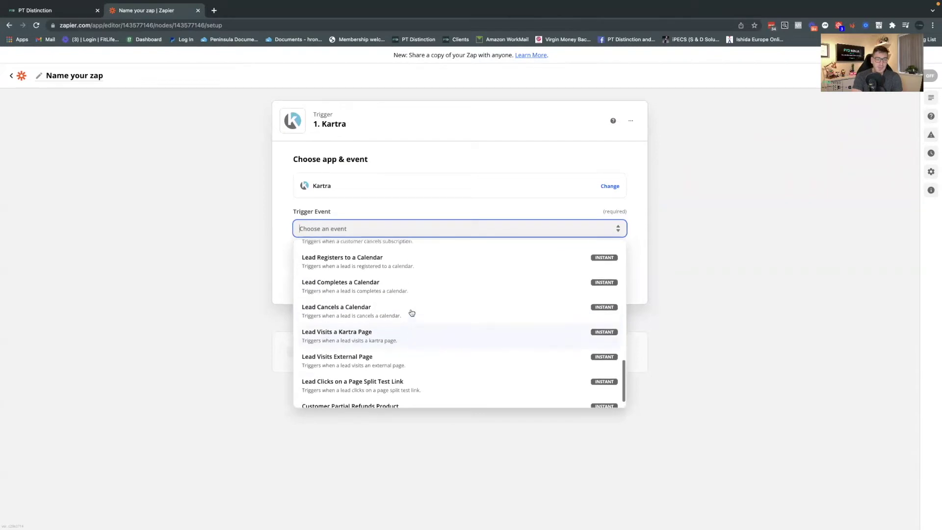
scroll(415, 310, up, 2)
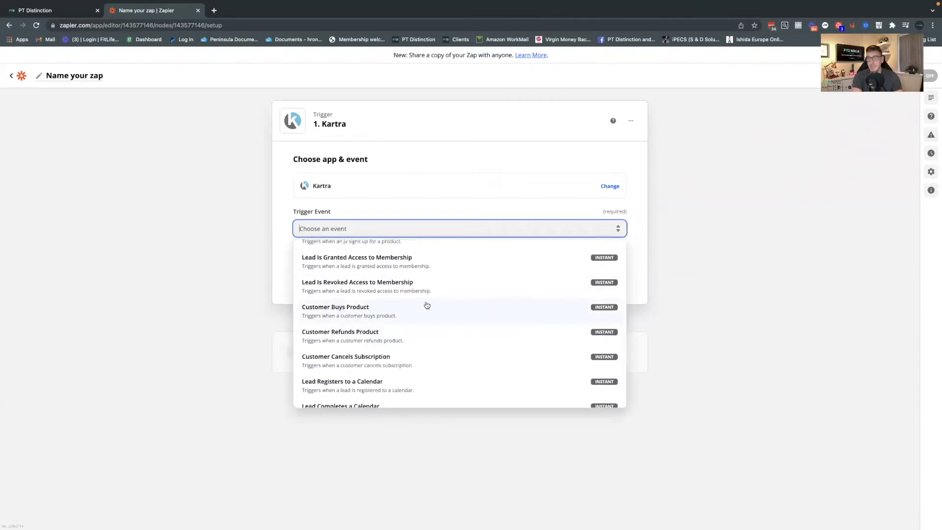
scroll(427, 311, down, 5)
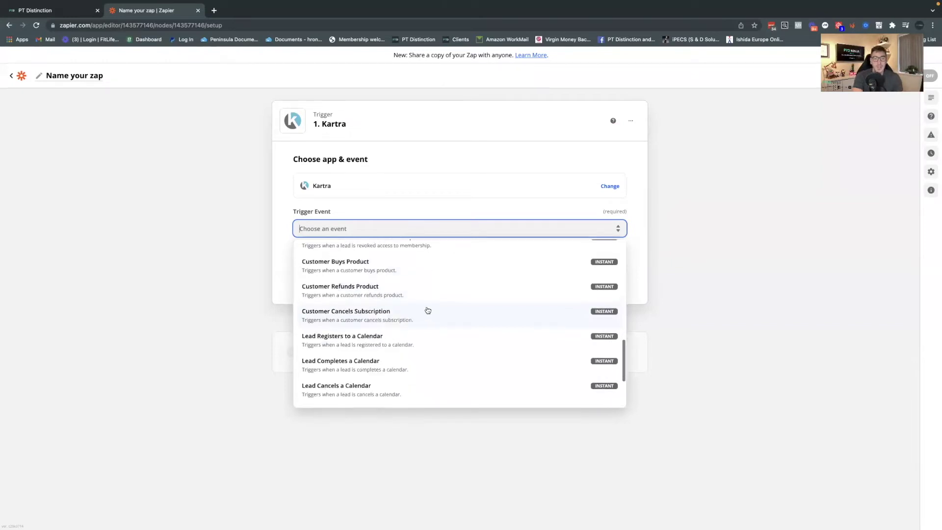
scroll(427, 309, up, 3)
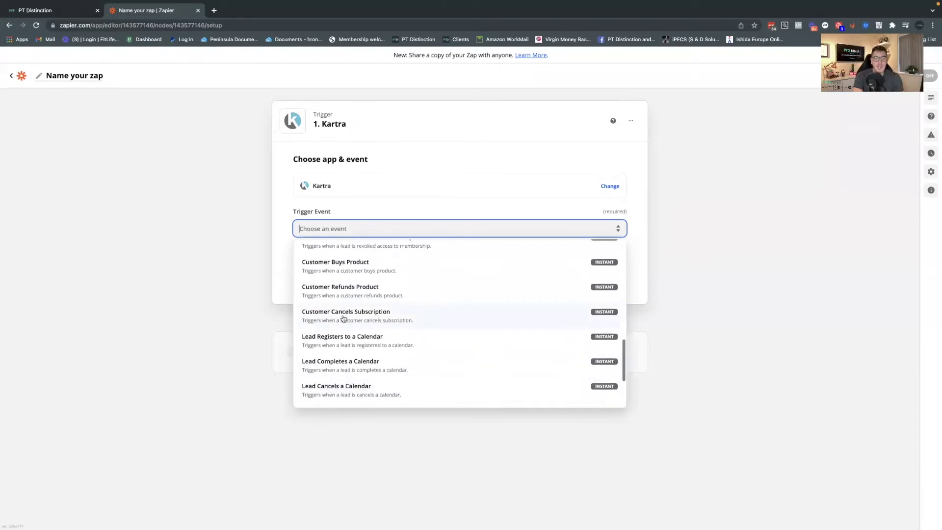
scroll(383, 320, up, 1)
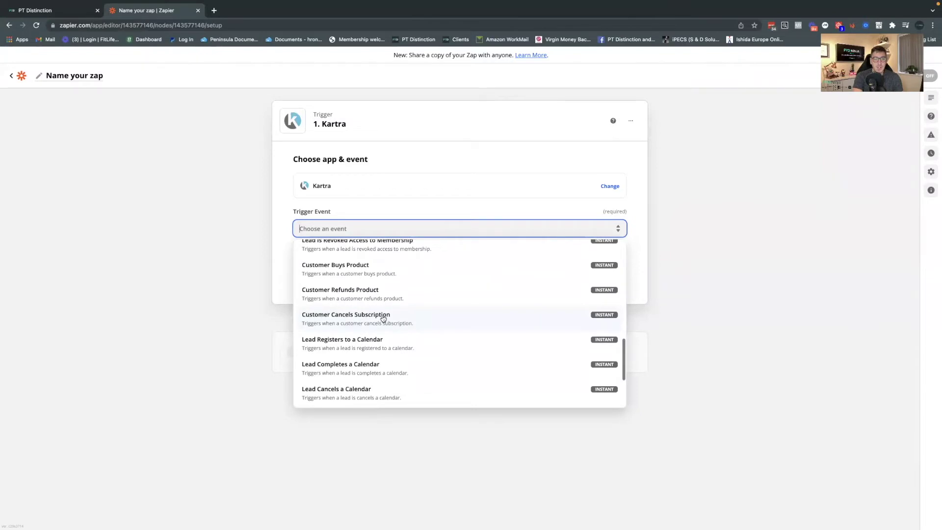
scroll(383, 319, up, 10)
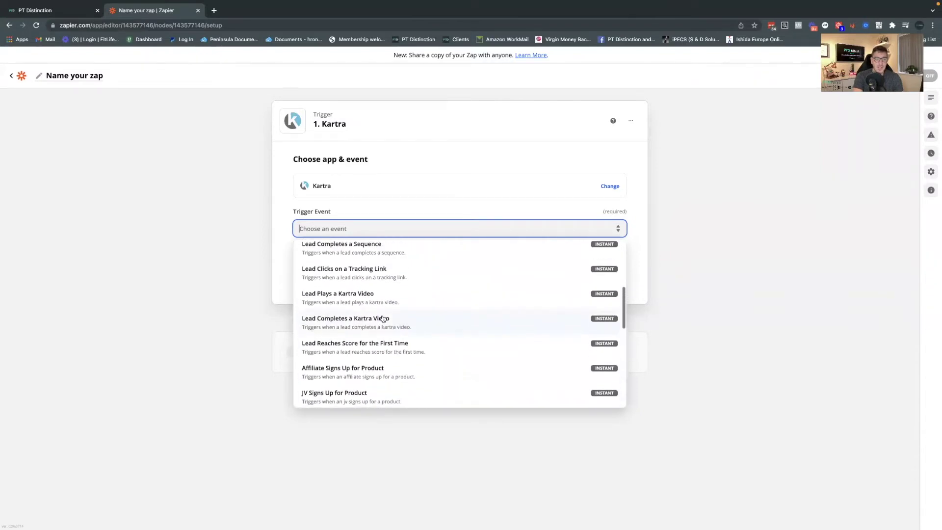
scroll(384, 319, up, 5)
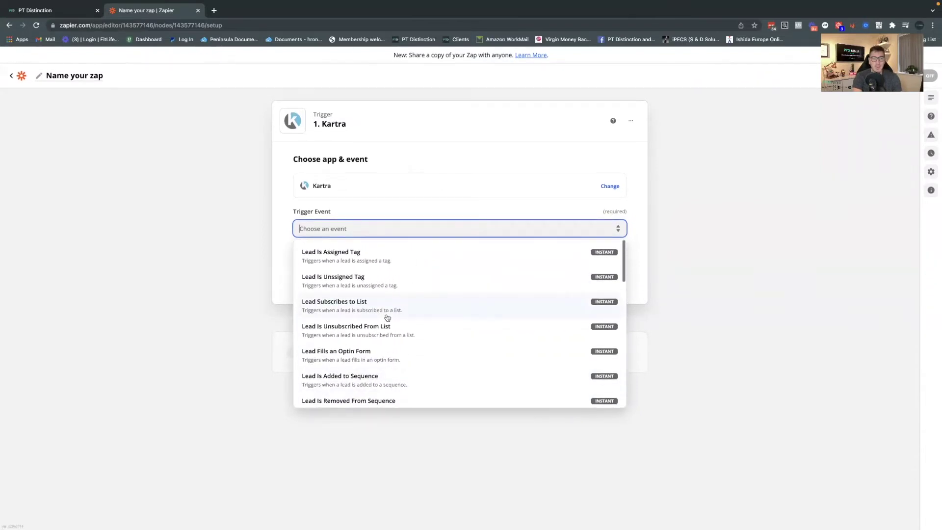
scroll(381, 318, down, 5)
scroll(387, 317, down, 6)
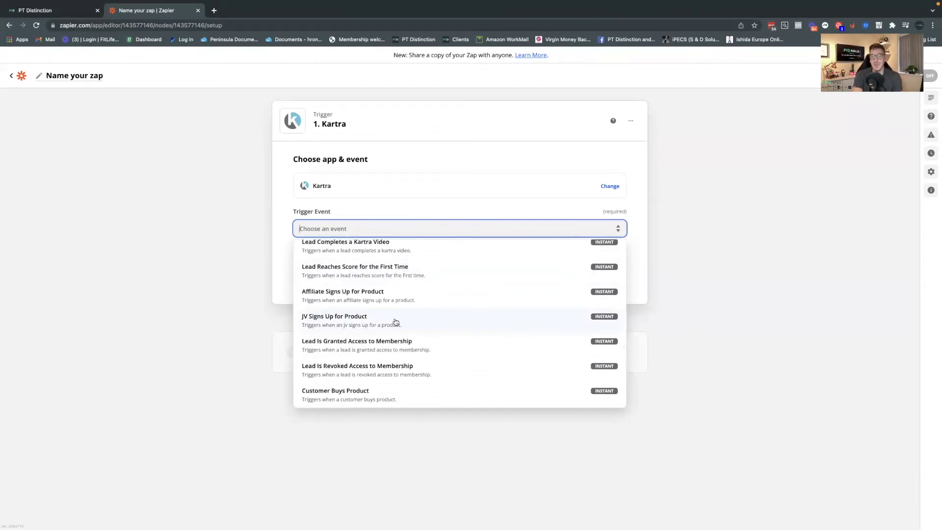
scroll(393, 323, down, 7)
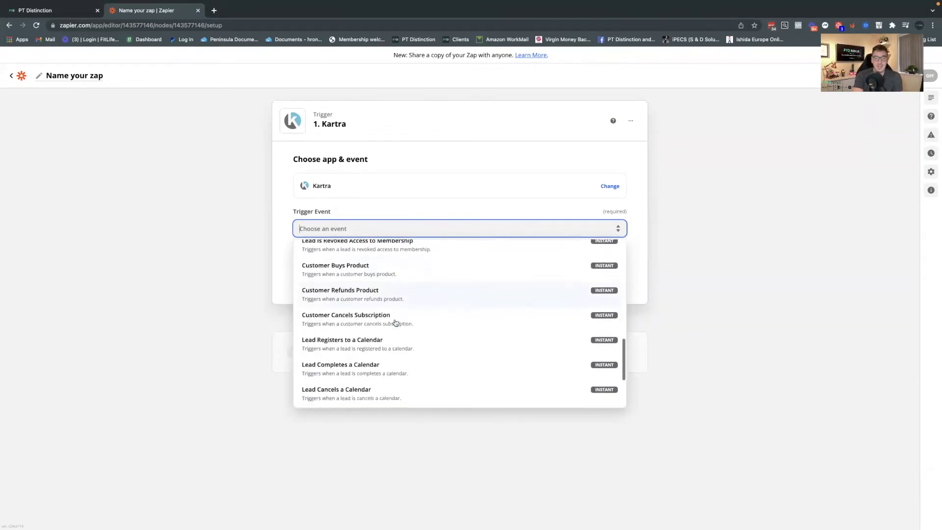
scroll(397, 324, down, 2)
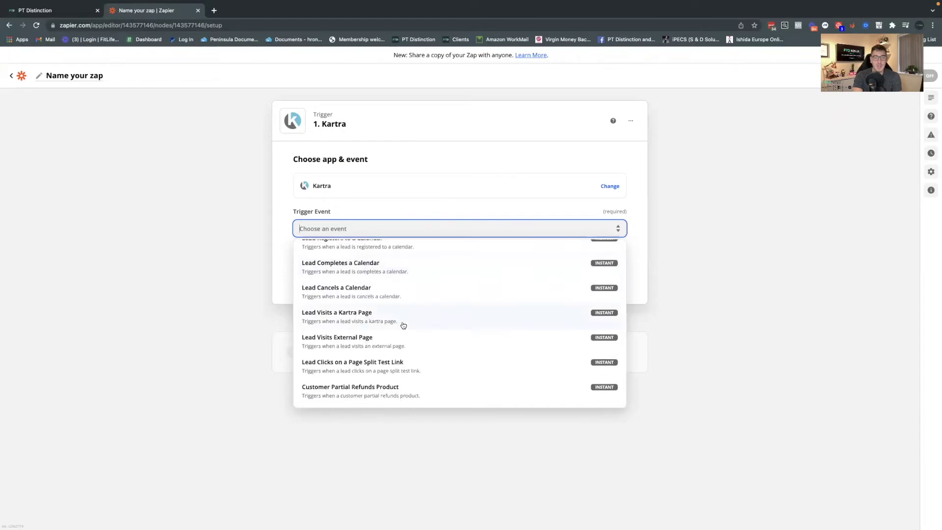
Set the trigger event to Customer Cancels Subscription and continue to the account selection
scroll(404, 325, up, 3)
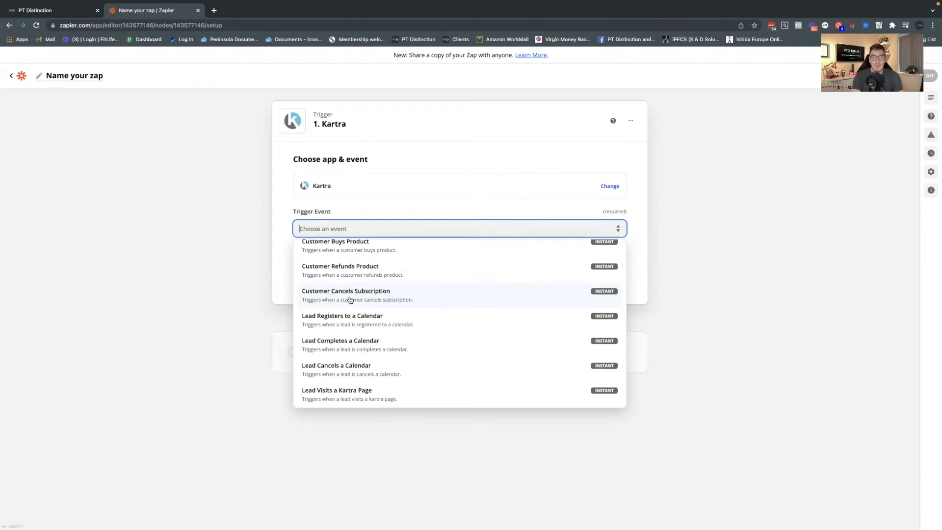
click(350, 296)
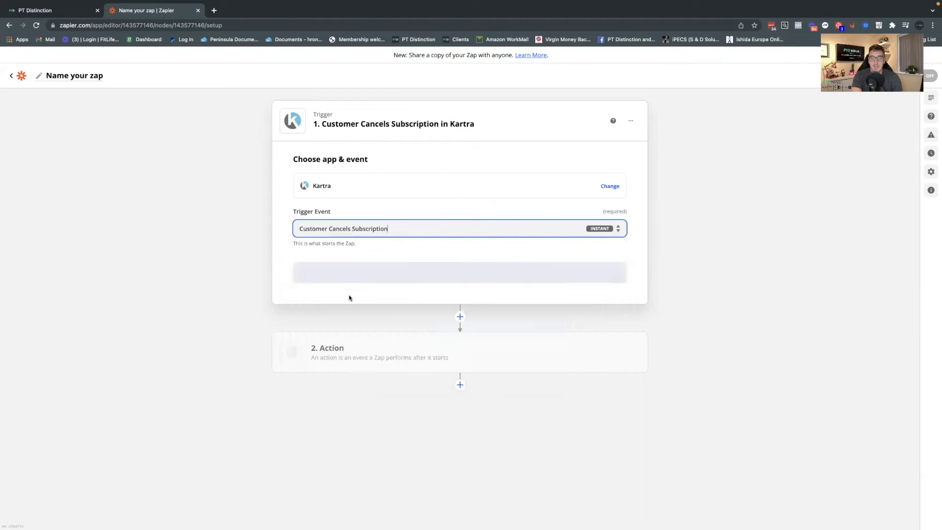
click(456, 270)
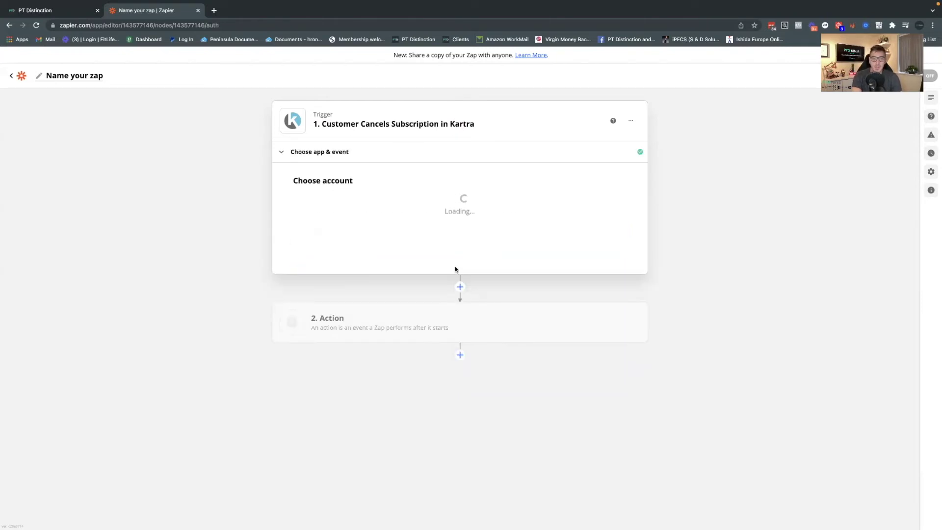
Choose the already connected Kartra account for the trigger and continue to the trigger setup
click(458, 212)
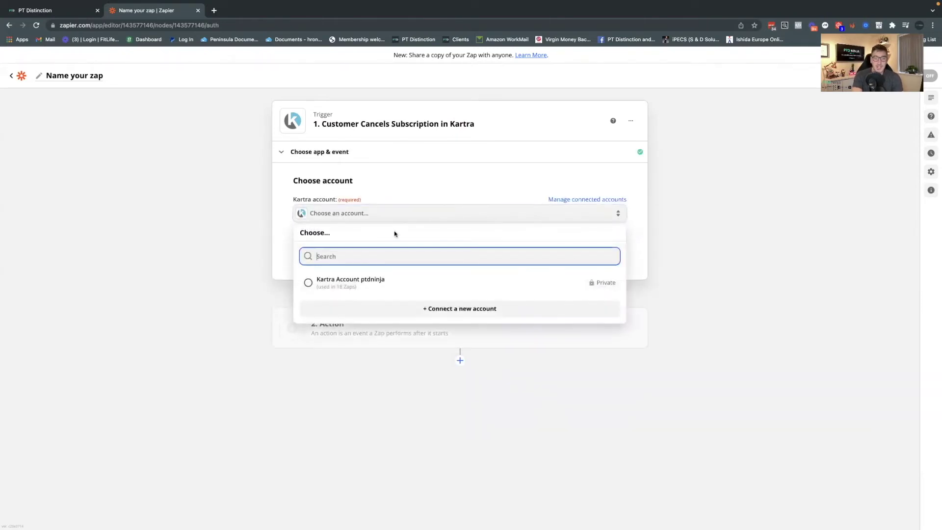
click(357, 284)
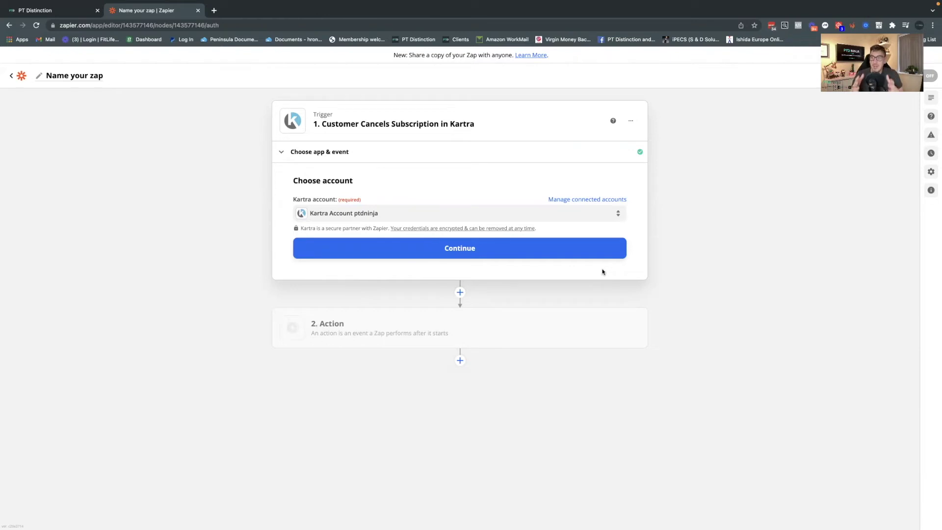
click(475, 248)
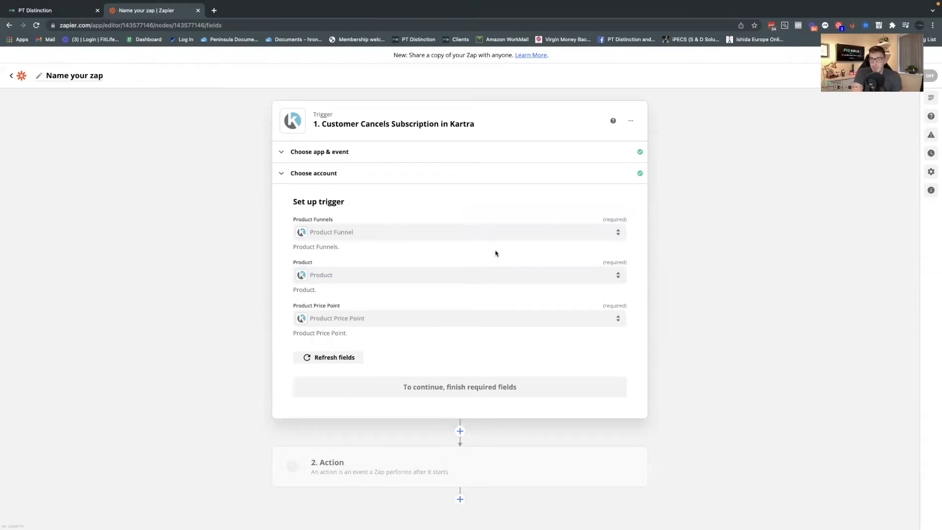
Try Example Membership Offer as the trigger's product funnel and look for a matching product
click(450, 232)
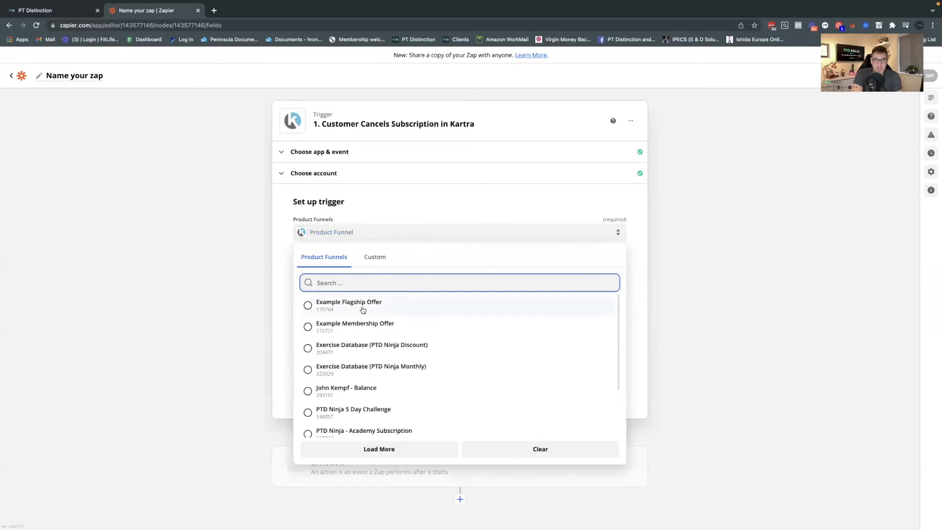
click(367, 328)
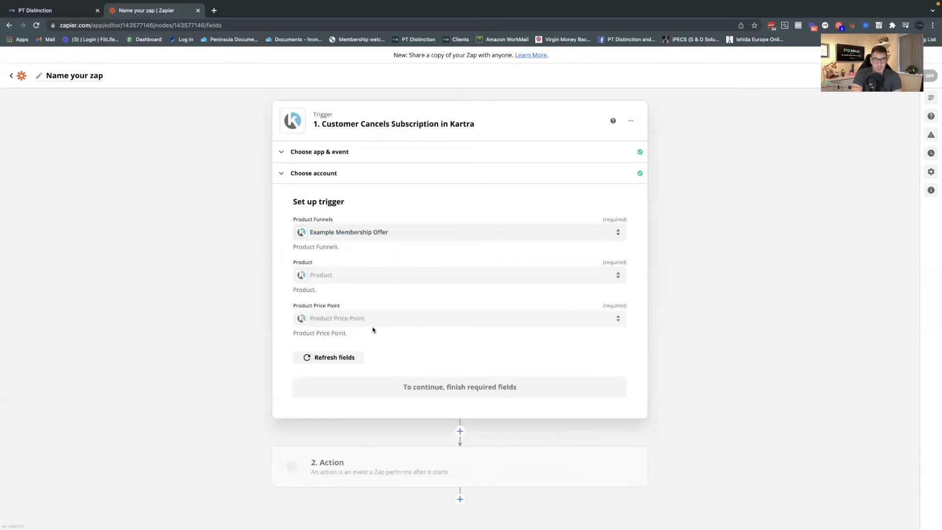
click(403, 275)
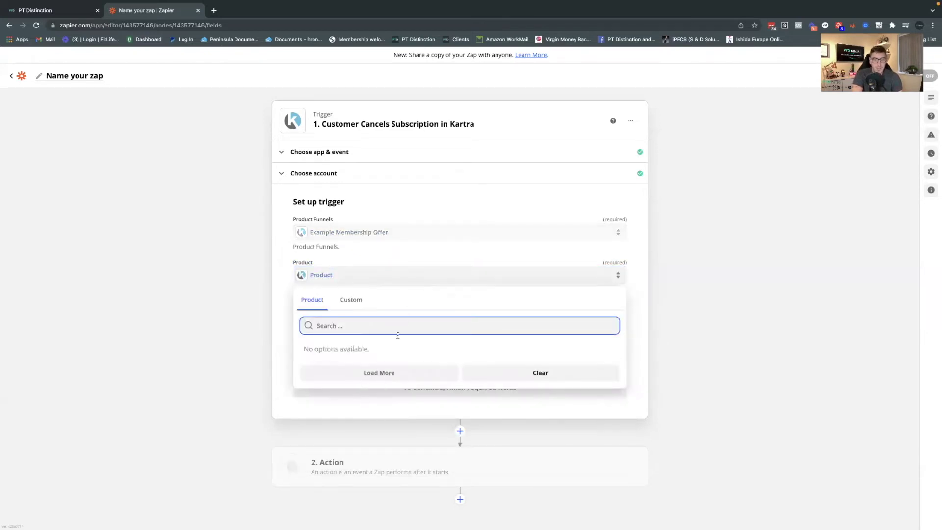
click(366, 235)
Set the trigger's product funnel and product to Example Flagship Offer with Any price as the price point, and continue
click(366, 232)
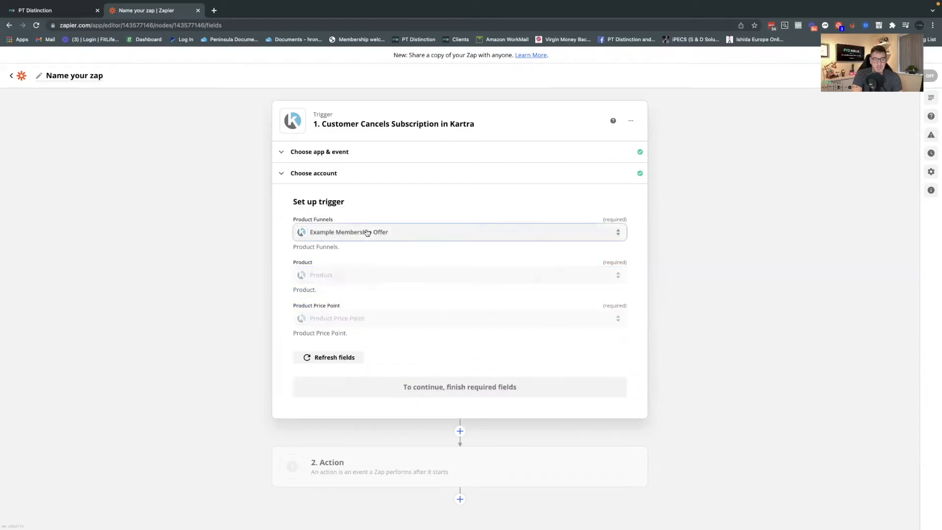
click(348, 306)
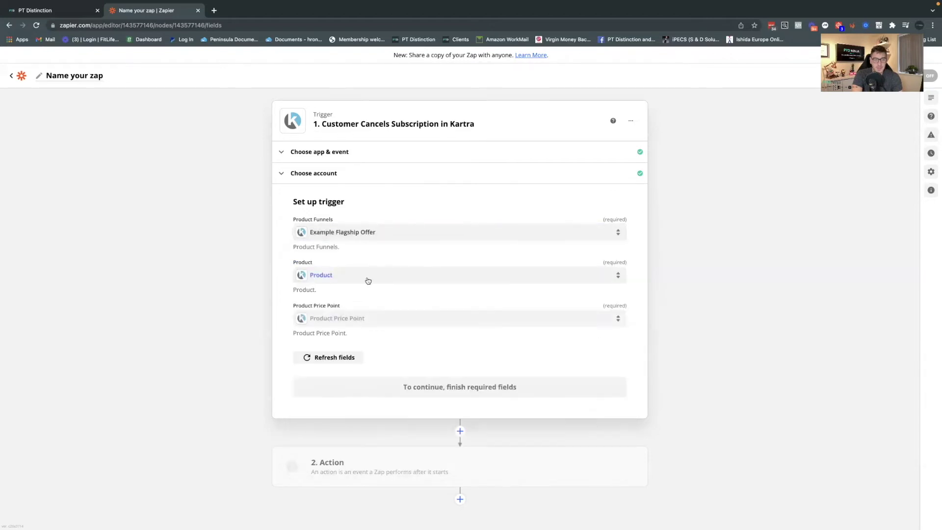
click(375, 274)
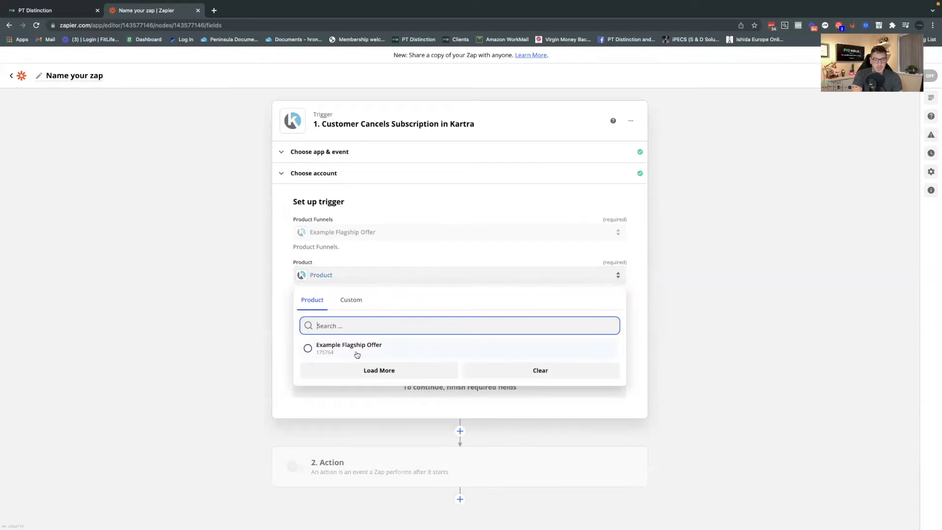
click(356, 351)
click(376, 319)
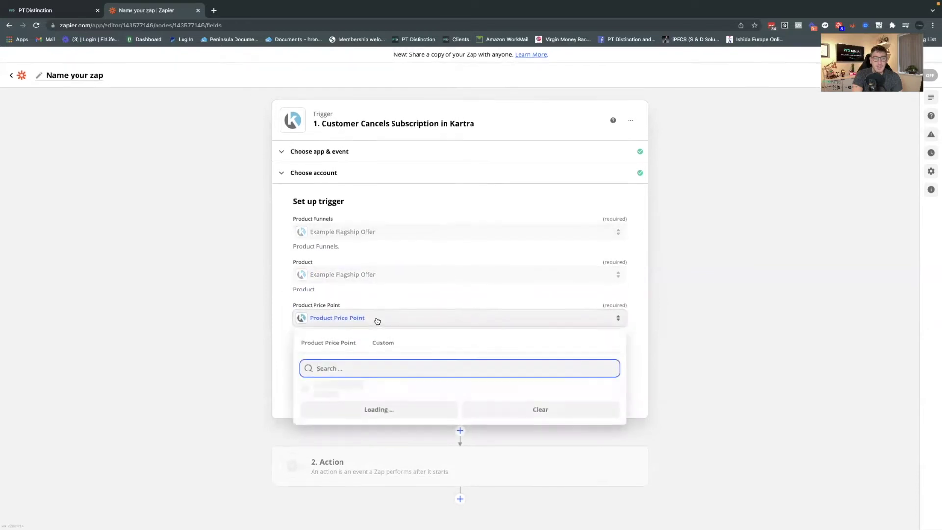
click(332, 390)
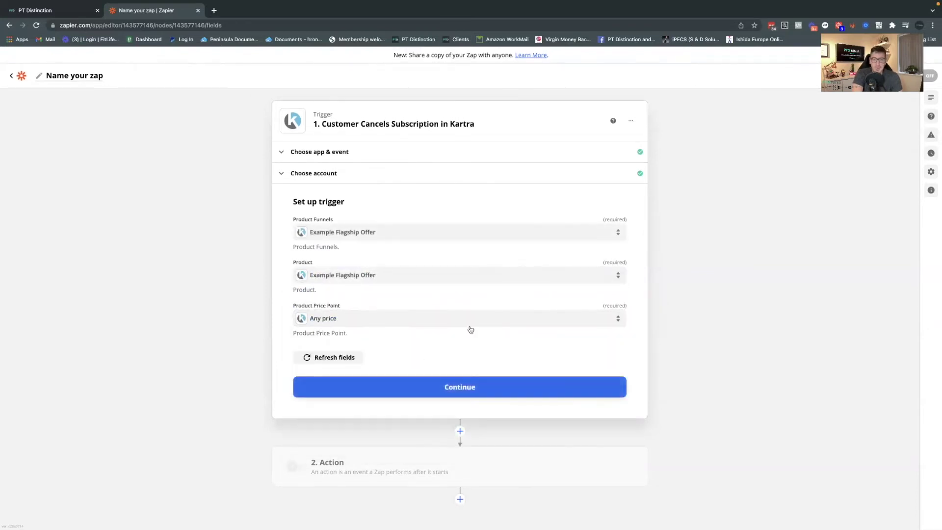
click(471, 387)
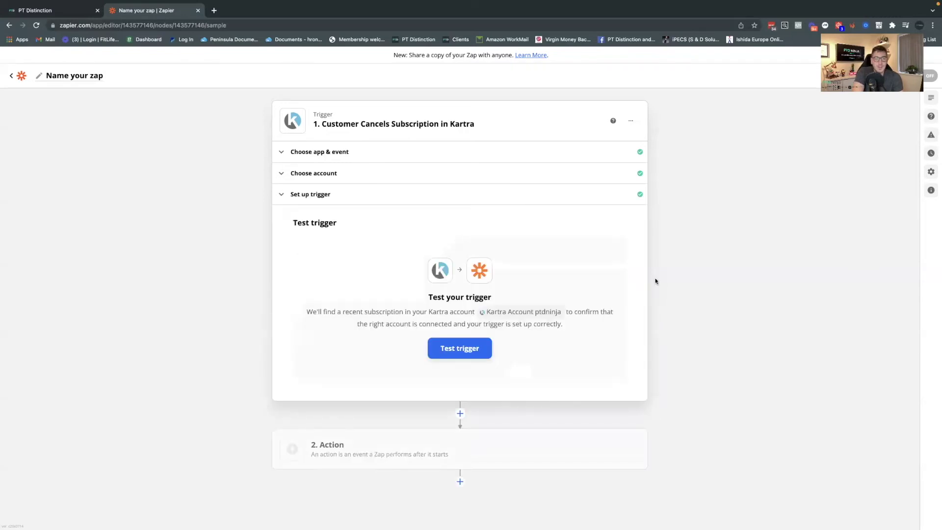
Test the trigger, review the lead fields in the sample subscription data and continue to the action
click(446, 349)
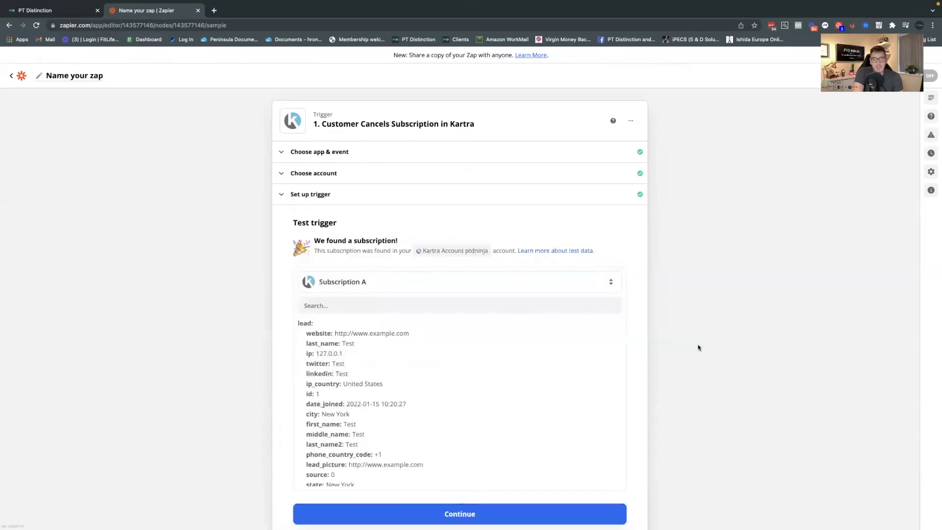
scroll(701, 317, down, 2)
scroll(508, 317, down, 10)
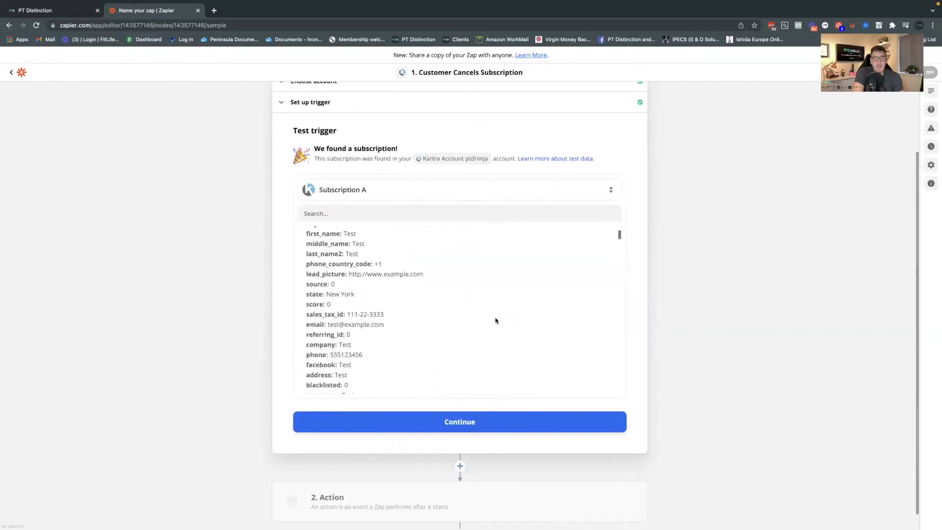
scroll(494, 316, down, 4)
scroll(493, 315, up, 15)
scroll(553, 311, up, 3)
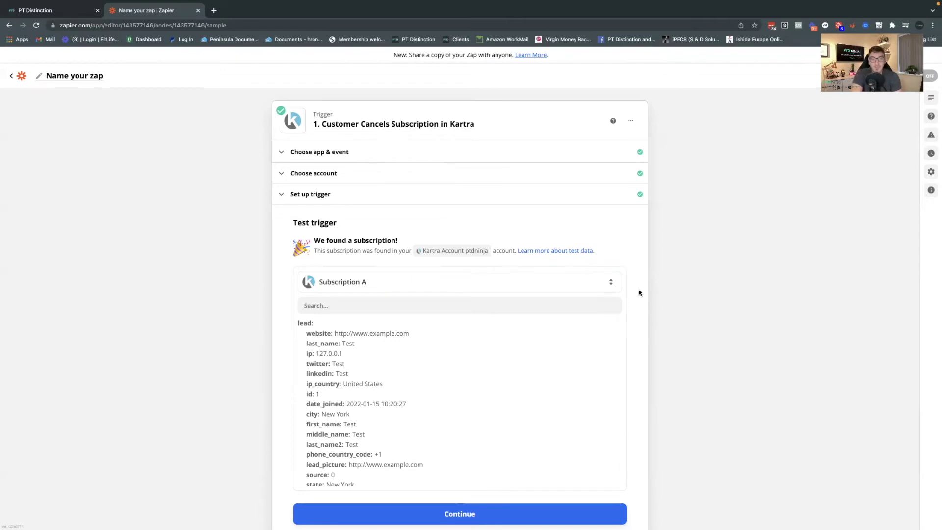
scroll(636, 288, down, 2)
scroll(636, 288, up, 2)
scroll(604, 304, down, 2)
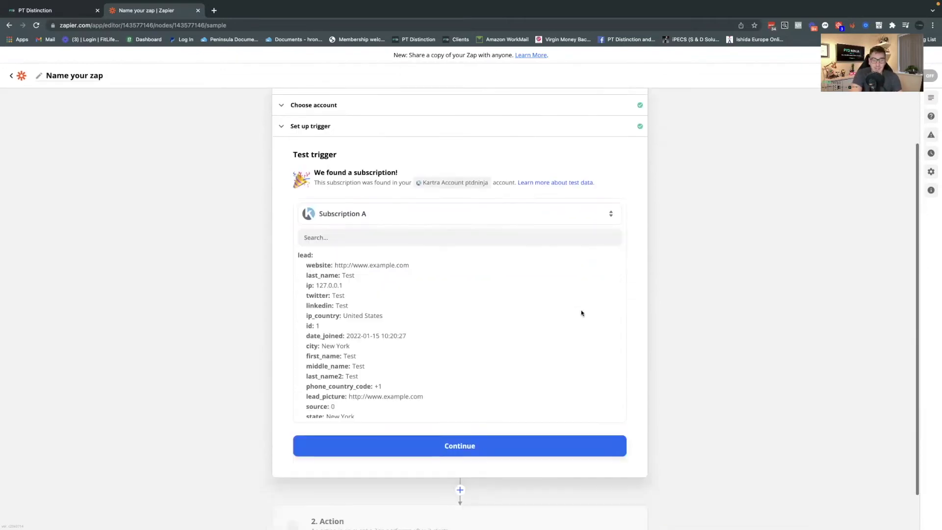
click(495, 408)
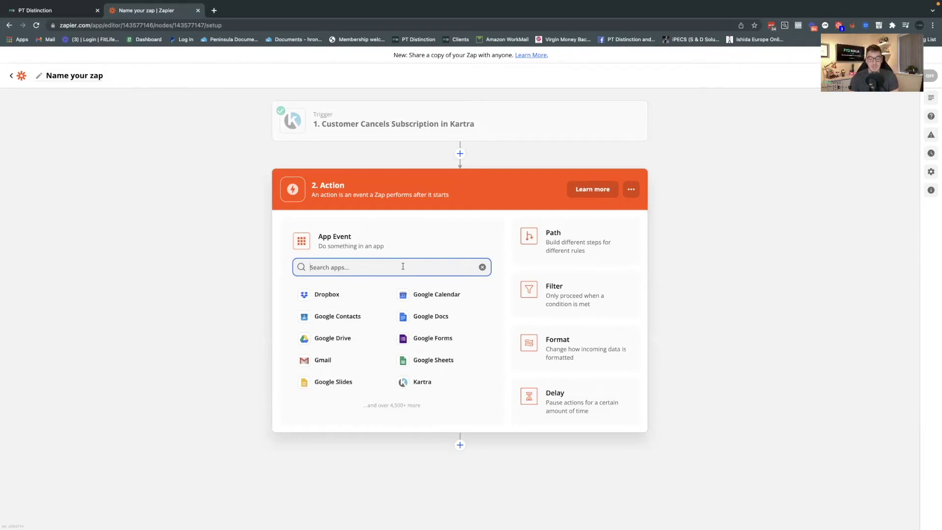
Search the action apps for PT Distinction, choose it as the Zap's action app and open its list of action events
text(P)
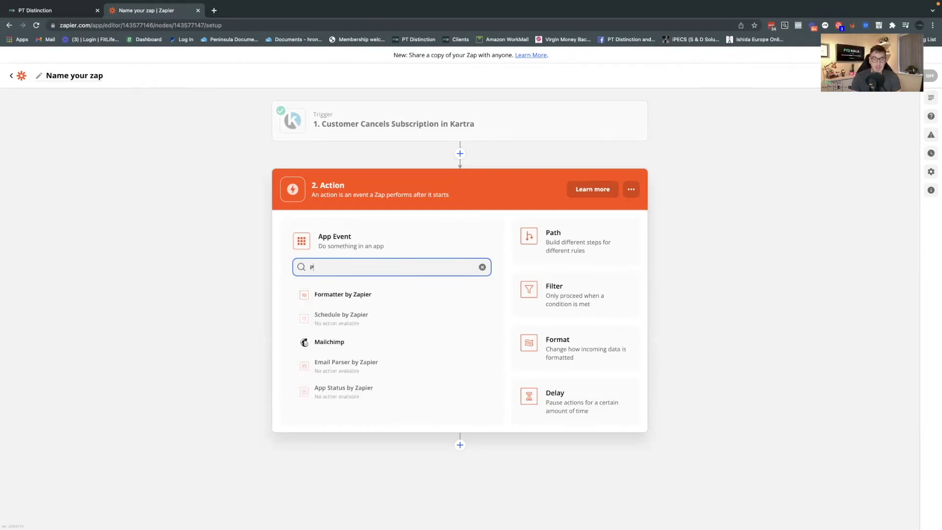
text(T Di)
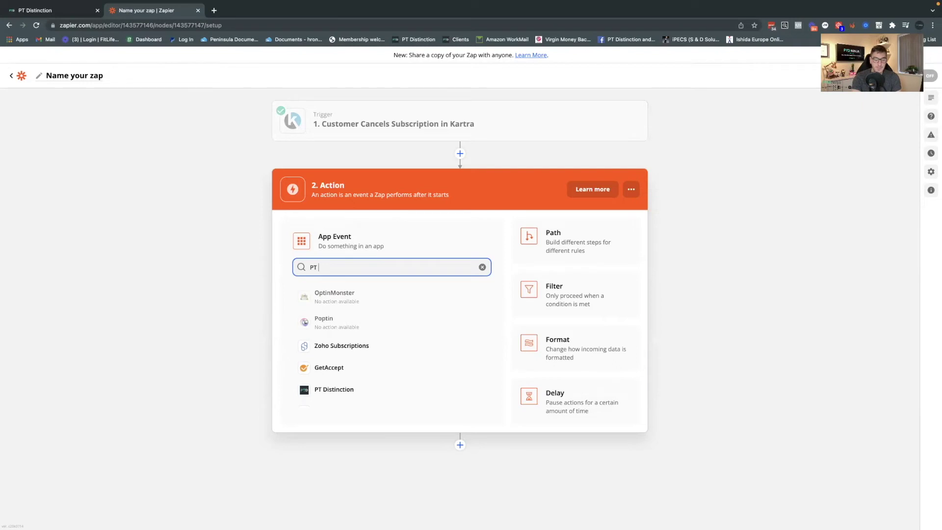
click(330, 294)
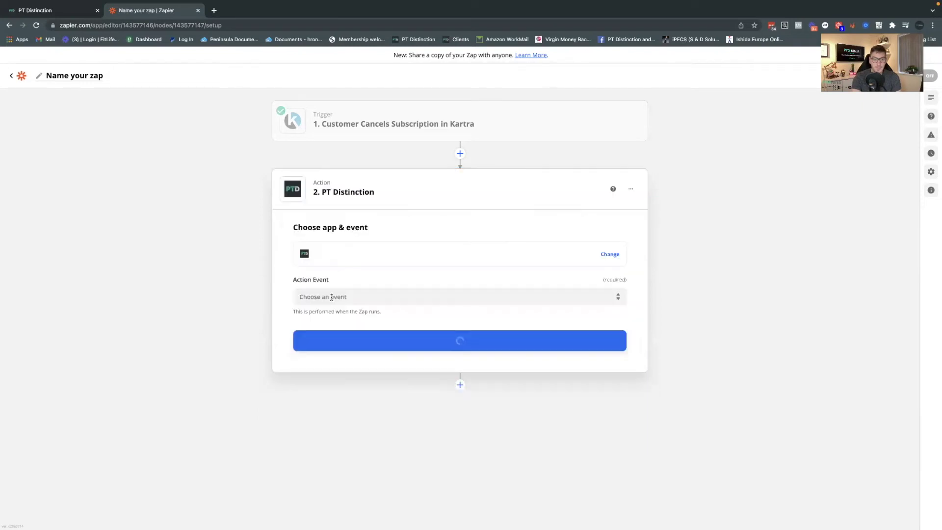
click(410, 297)
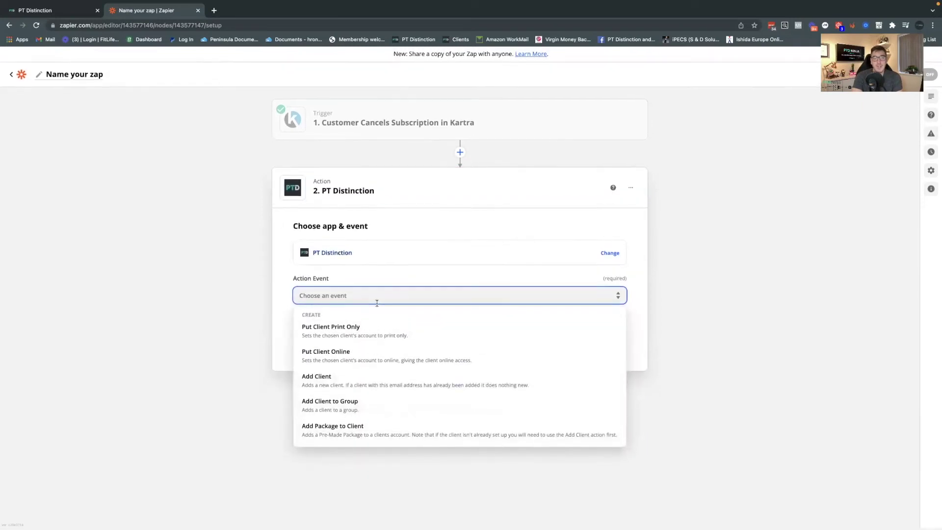
Set the action event to Put Client Print Only, choose the connected PT Distinction {{email}} #4 account, and continue
click(318, 336)
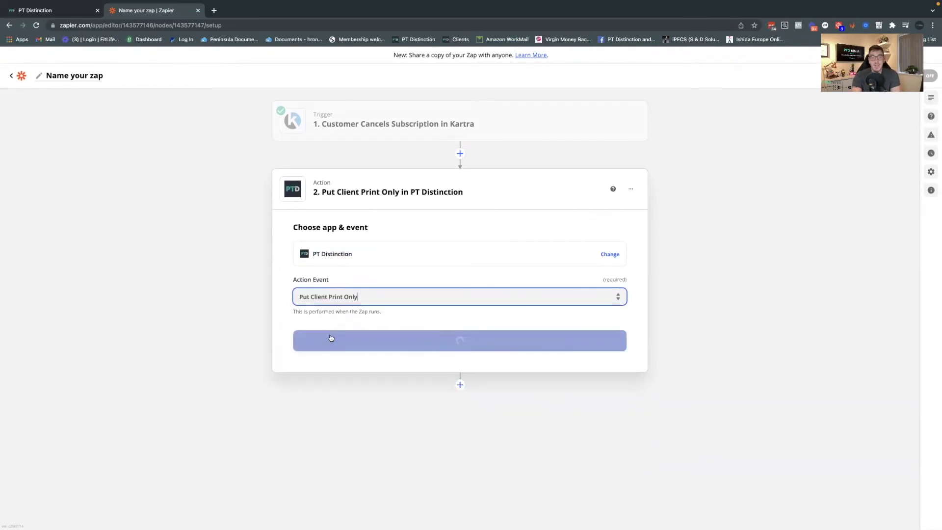
click(440, 342)
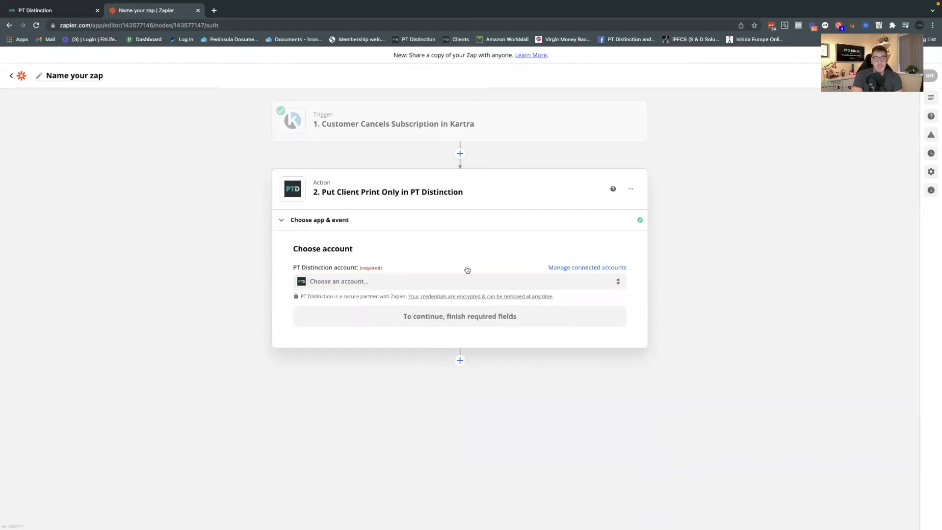
click(460, 282)
click(353, 351)
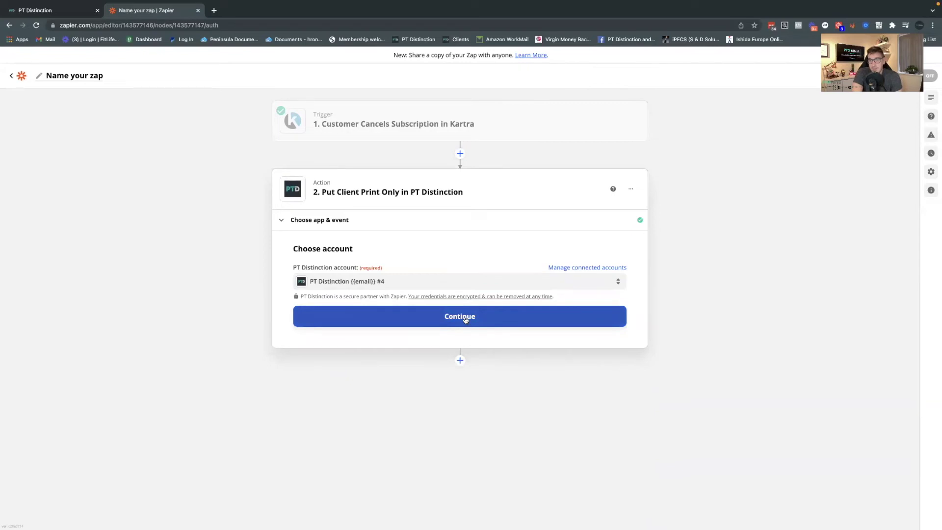
click(460, 316)
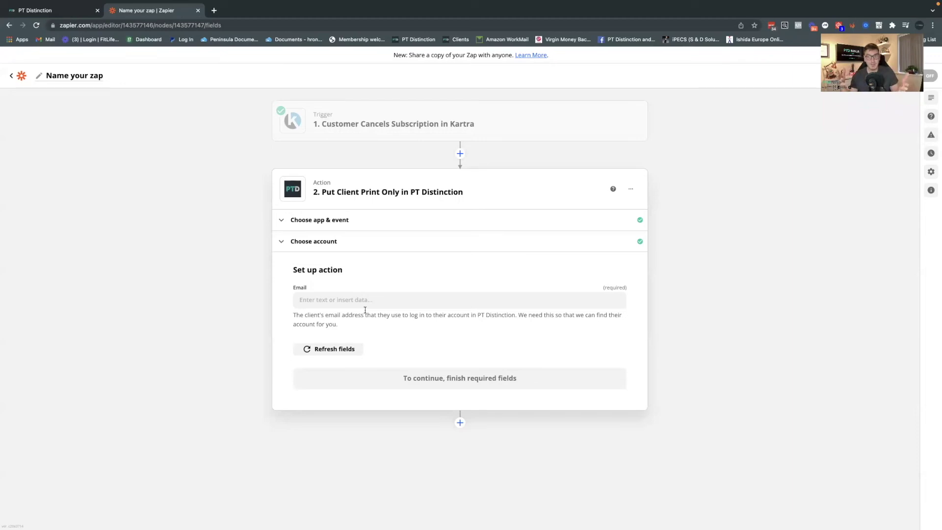
Map the action's Email field to the Lead Email value from the Kartra trigger and continue to the test
click(359, 303)
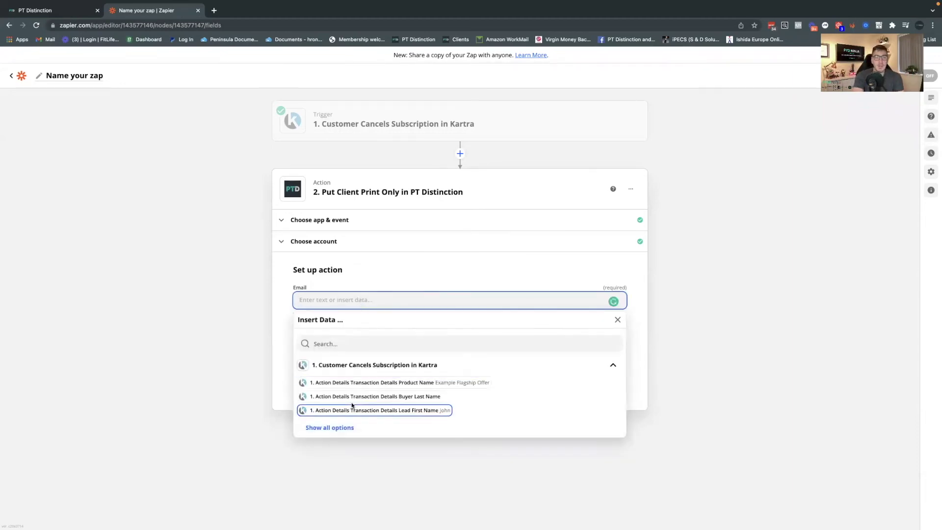
click(337, 428)
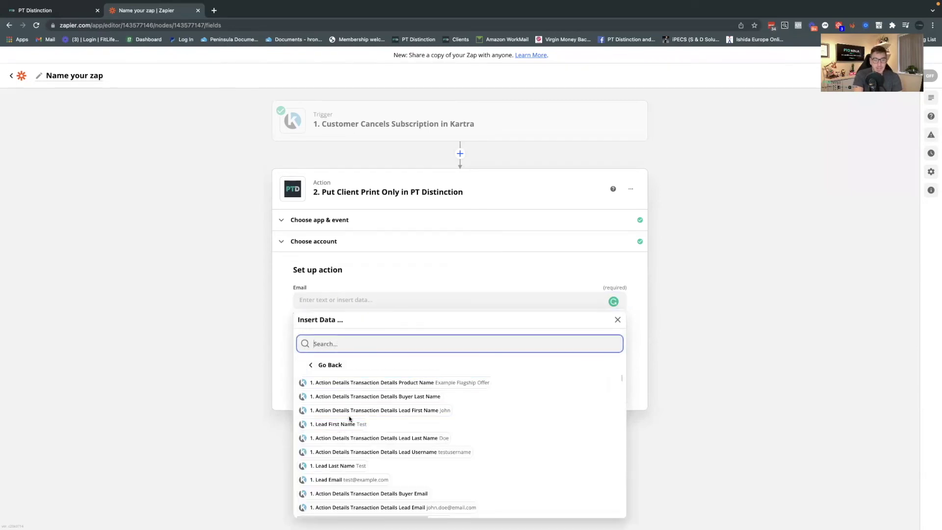
scroll(349, 417, down, 2)
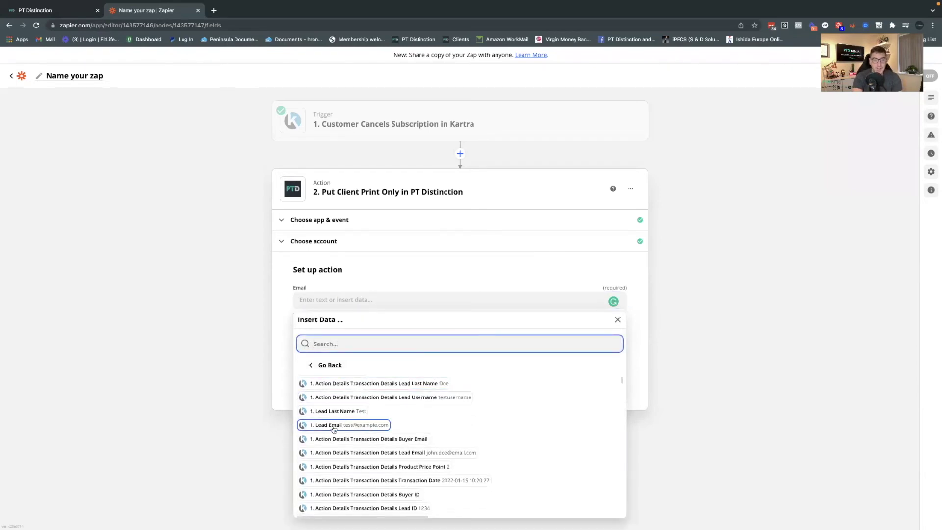
click(356, 430)
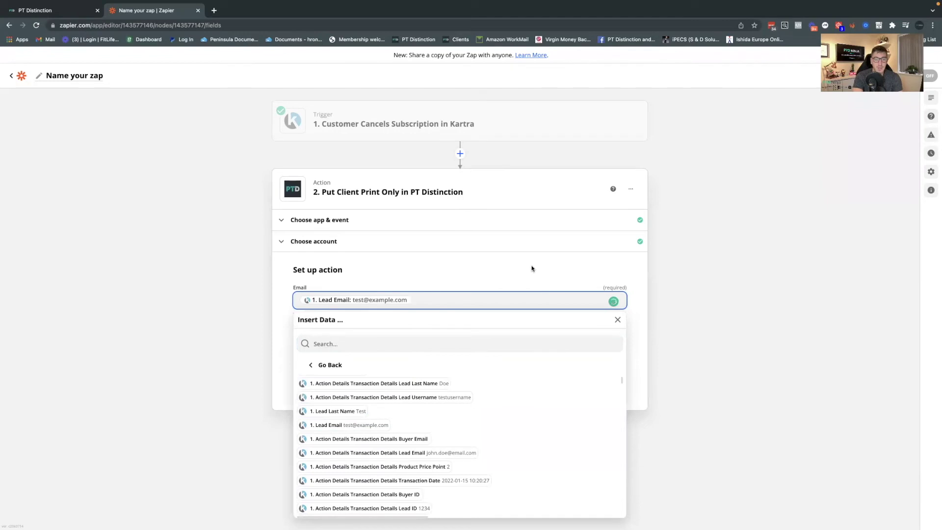
click(532, 269)
click(489, 380)
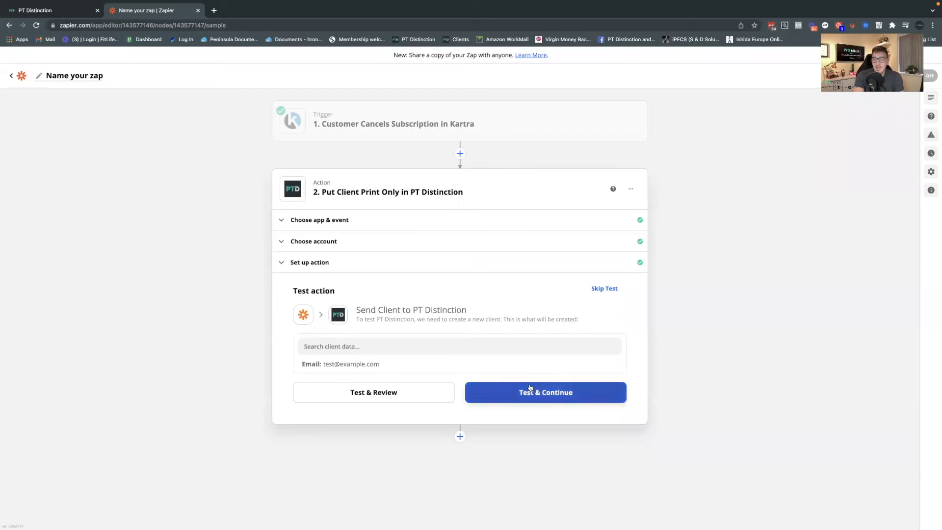
Check the sample email, run the action test against PT Distinction and examine the returned response
drag(324, 364, 441, 330)
click(498, 295)
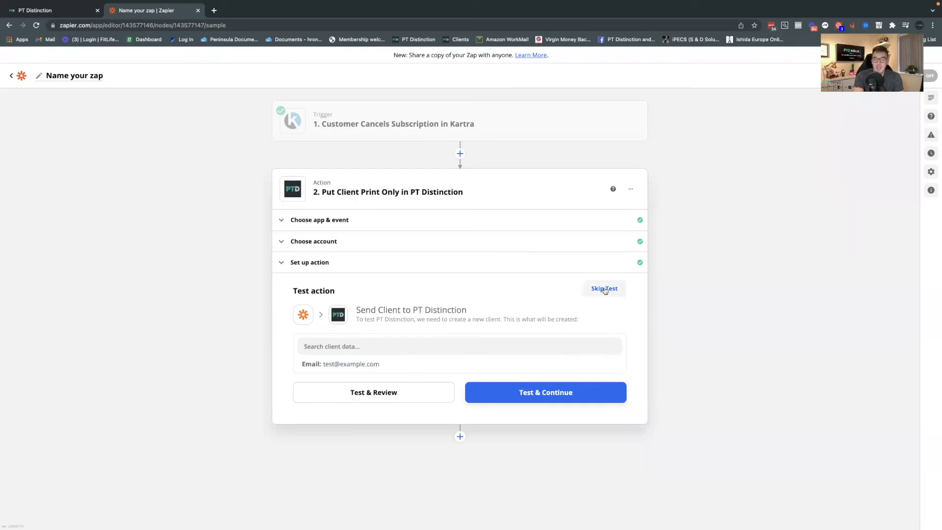
click(527, 399)
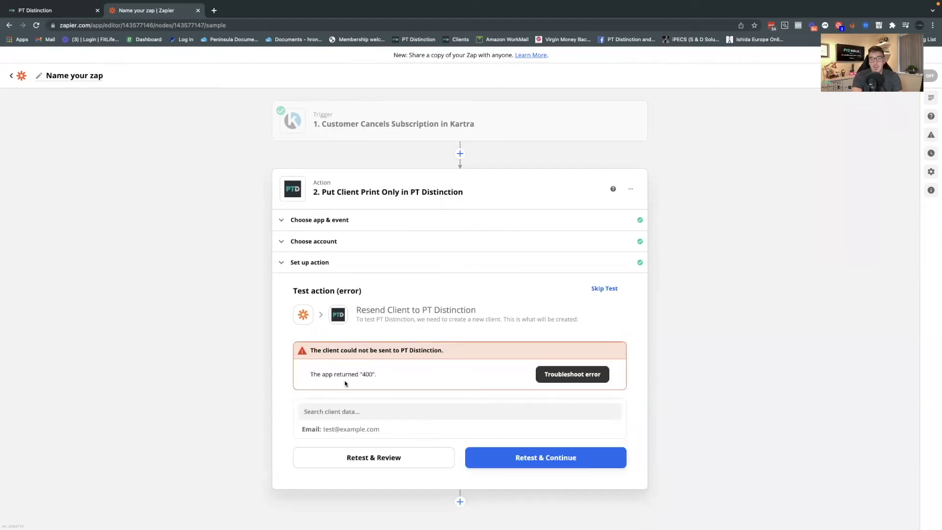
double_click(367, 374)
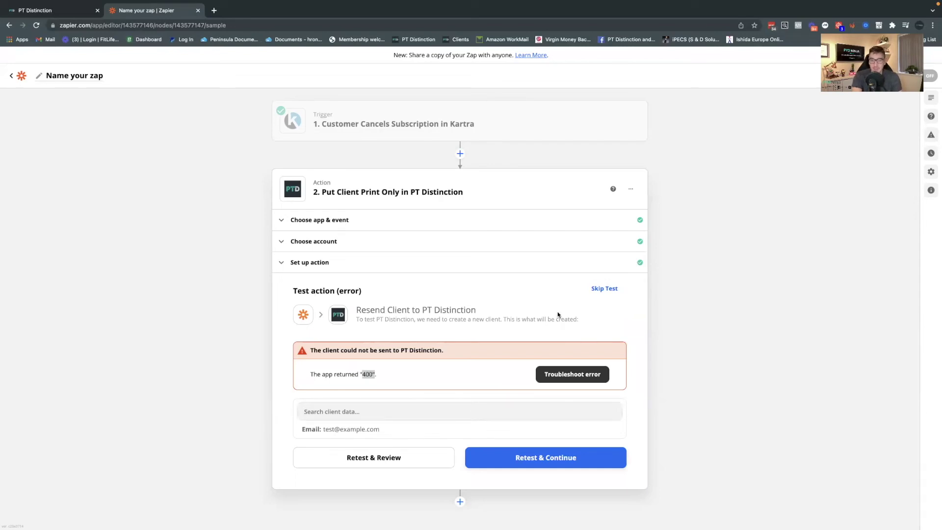
click(549, 291)
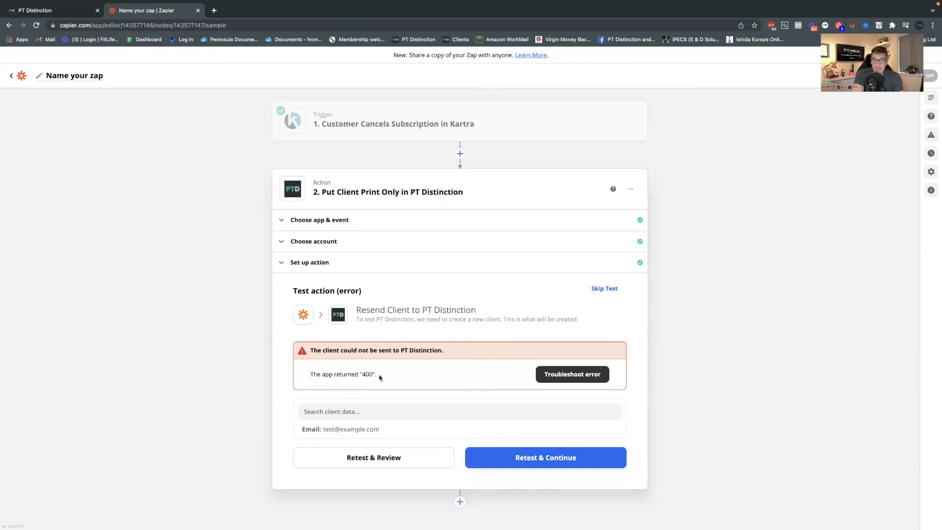
Open the troubleshooting guide for the test error, read its explanation of the problem and close it
click(578, 377)
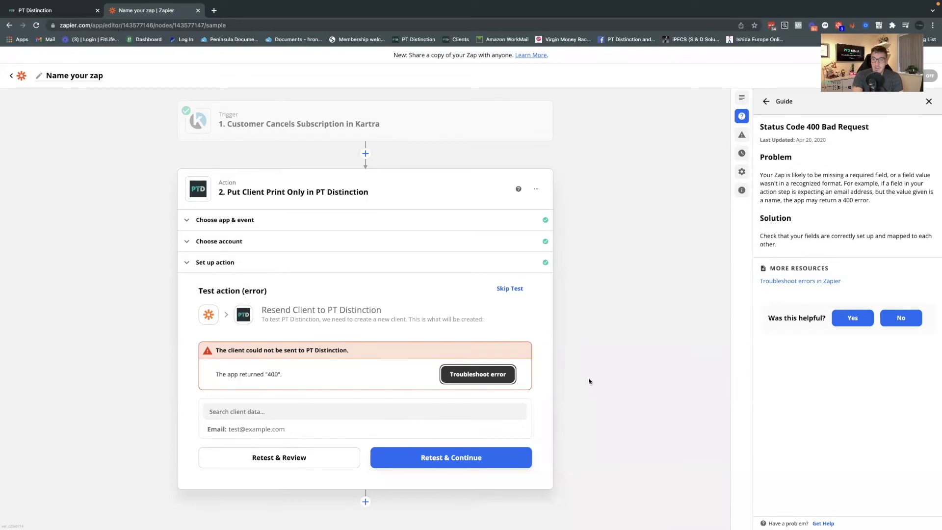
drag(797, 192, 873, 192)
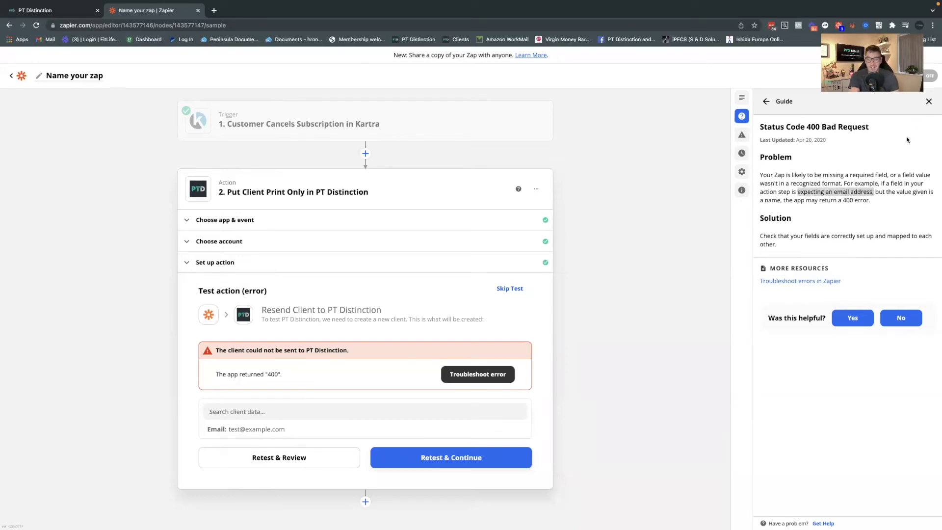
click(929, 102)
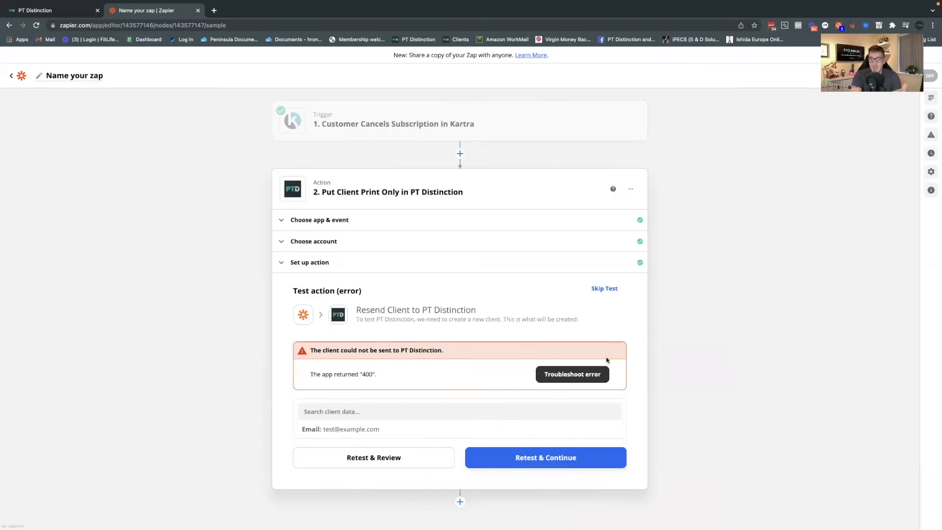
Skip the action test, turn on the Zap and dismiss the offer to share a copy
click(604, 289)
click(526, 428)
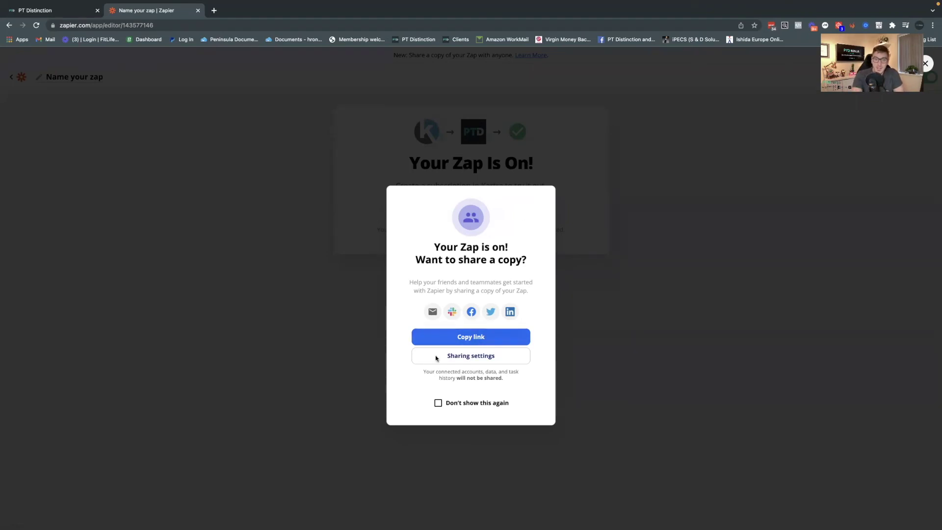
click(774, 249)
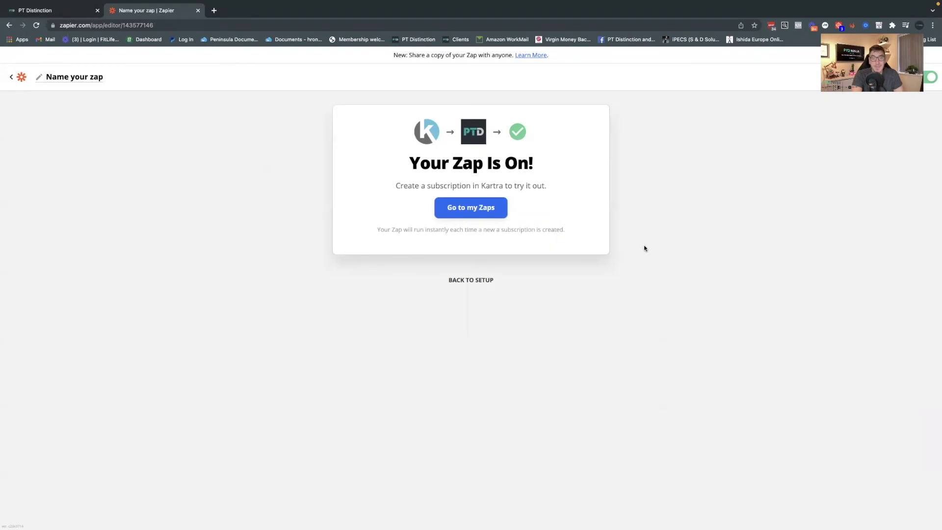